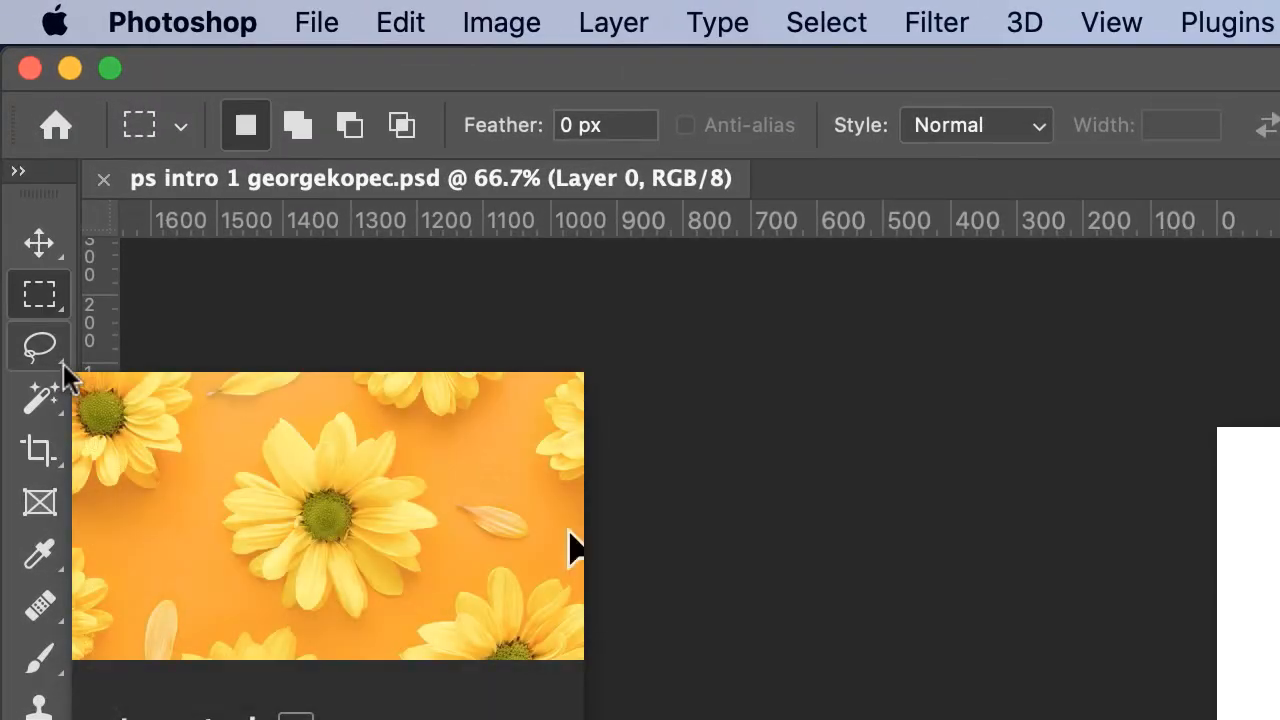
Step: Draw a freehand Lasso selection with an irregular wavy outline in the upper-left section of the canvas
click(63, 365)
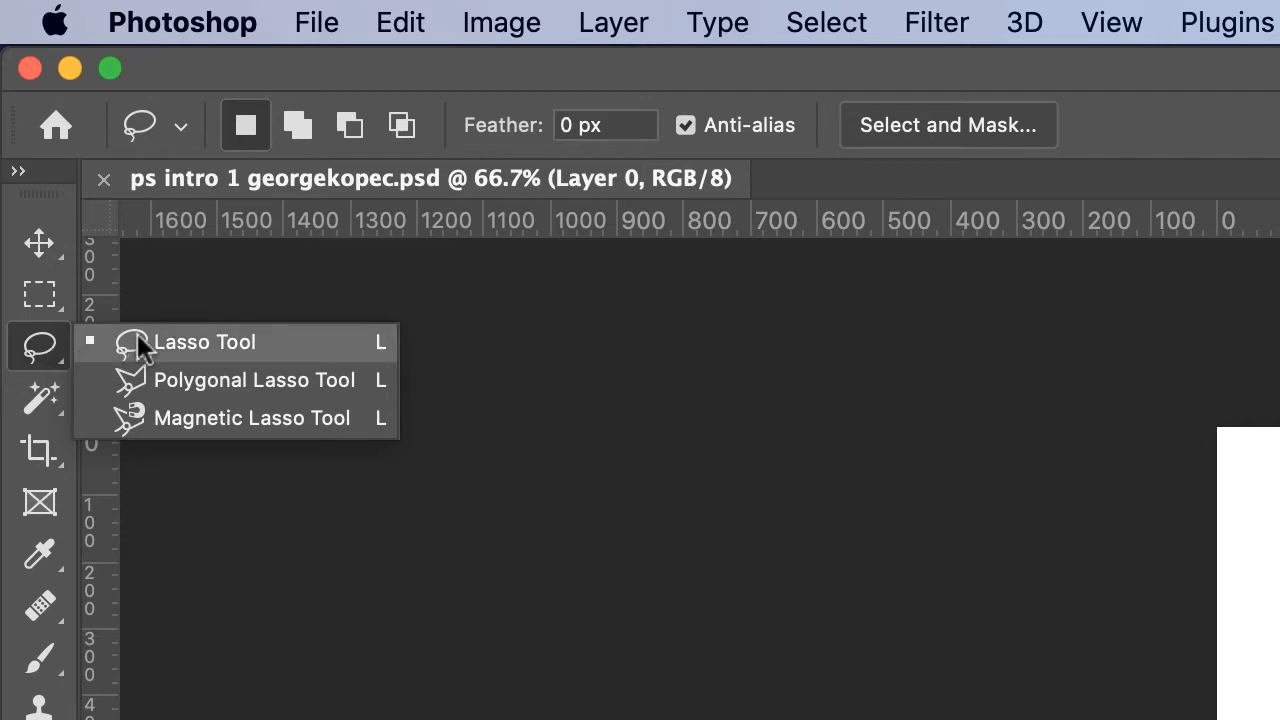
click(134, 345)
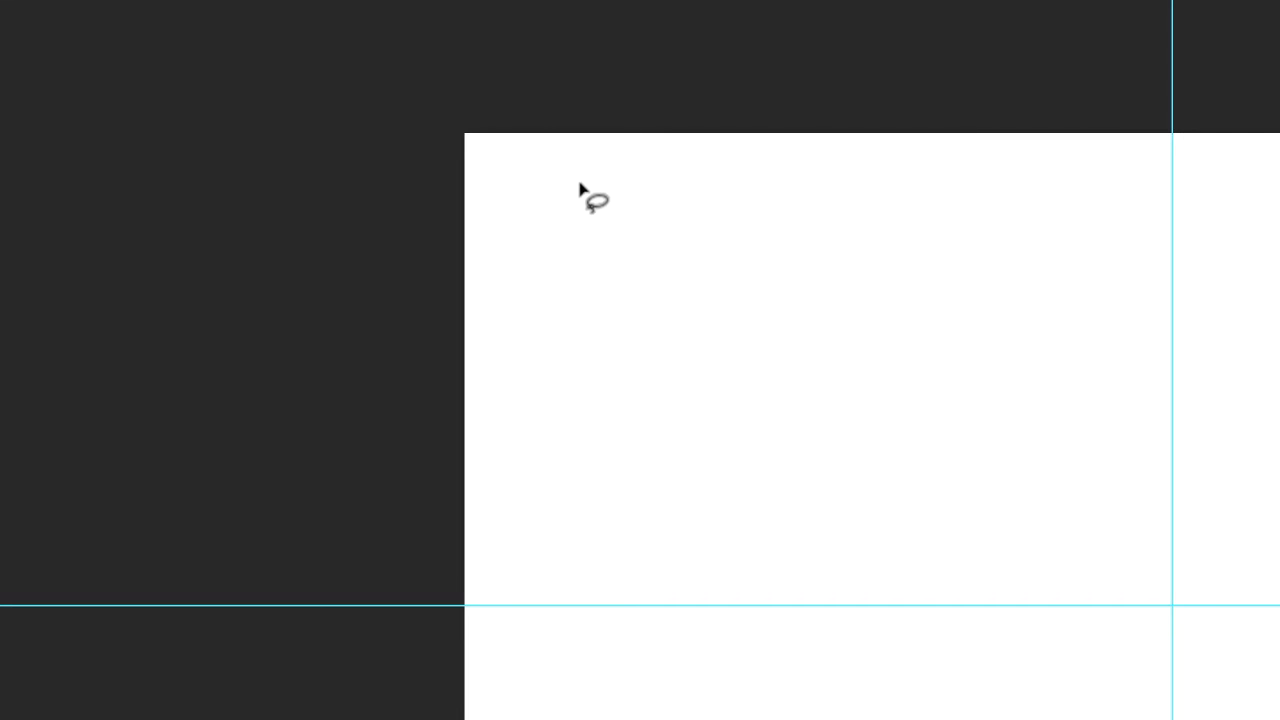
mouse_move(581, 183)
mouse_down()
mouse_move(544, 203)
mouse_move(552, 240)
mouse_move(523, 268)
mouse_move(518, 297)
mouse_move(553, 337)
mouse_move(528, 370)
mouse_move(582, 407)
mouse_move(632, 396)
mouse_move(630, 343)
mouse_move(675, 325)
mouse_move(652, 286)
mouse_move(681, 267)
mouse_move(697, 217)
mouse_move(662, 175)
mouse_move(623, 178)
mouse_move(594, 190)
mouse_up()
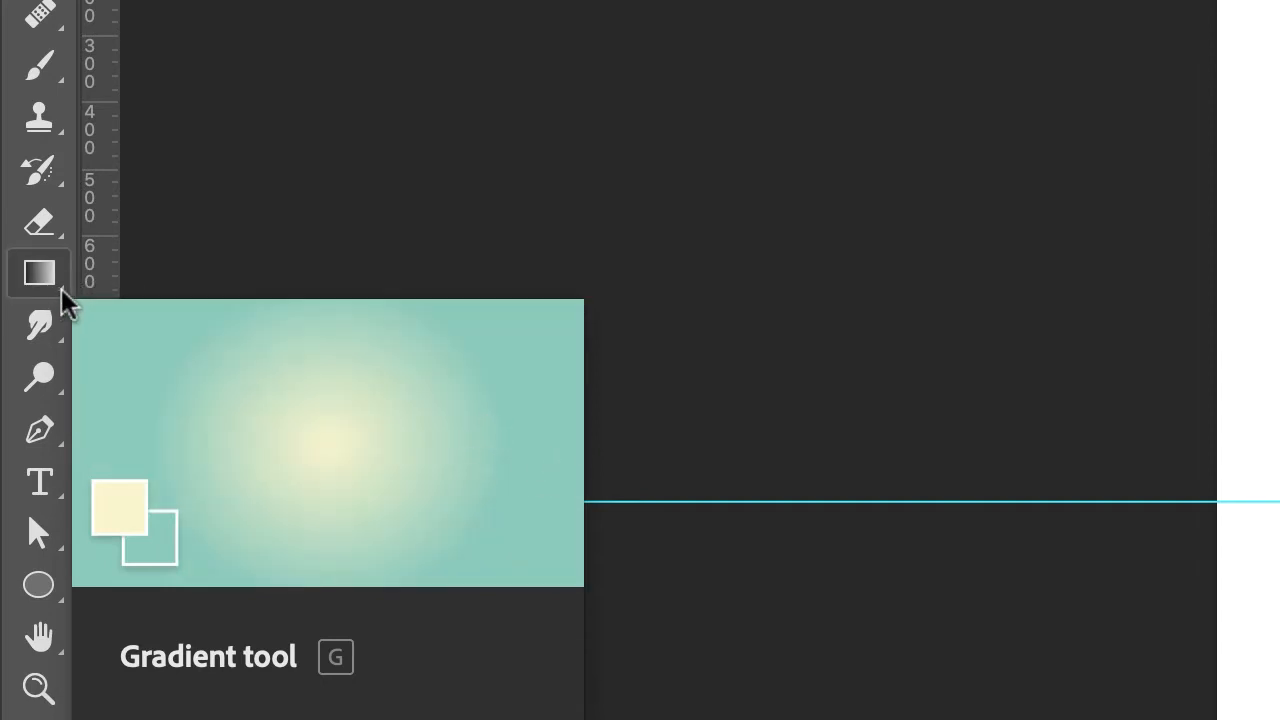
Step: Fill the freehand selection with the black foreground colour using the Paint Bucket Tool
click(60, 300)
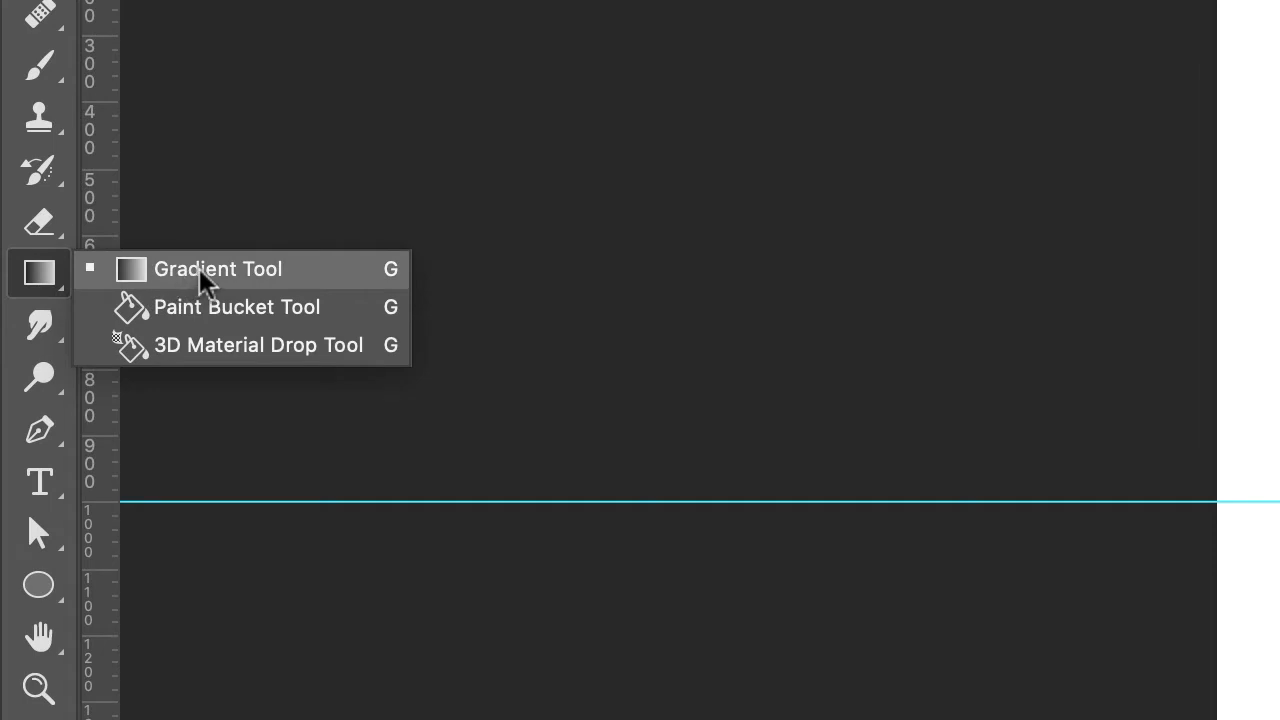
click(308, 322)
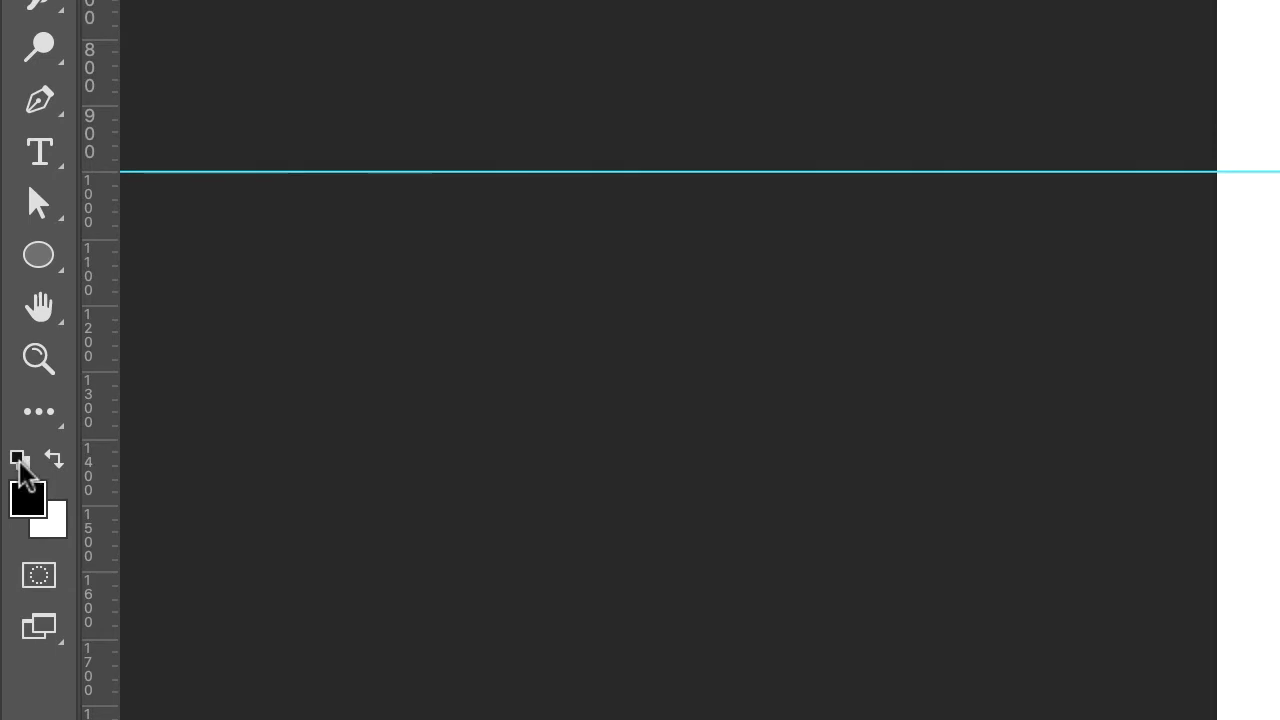
drag(40, 512, 159, 497)
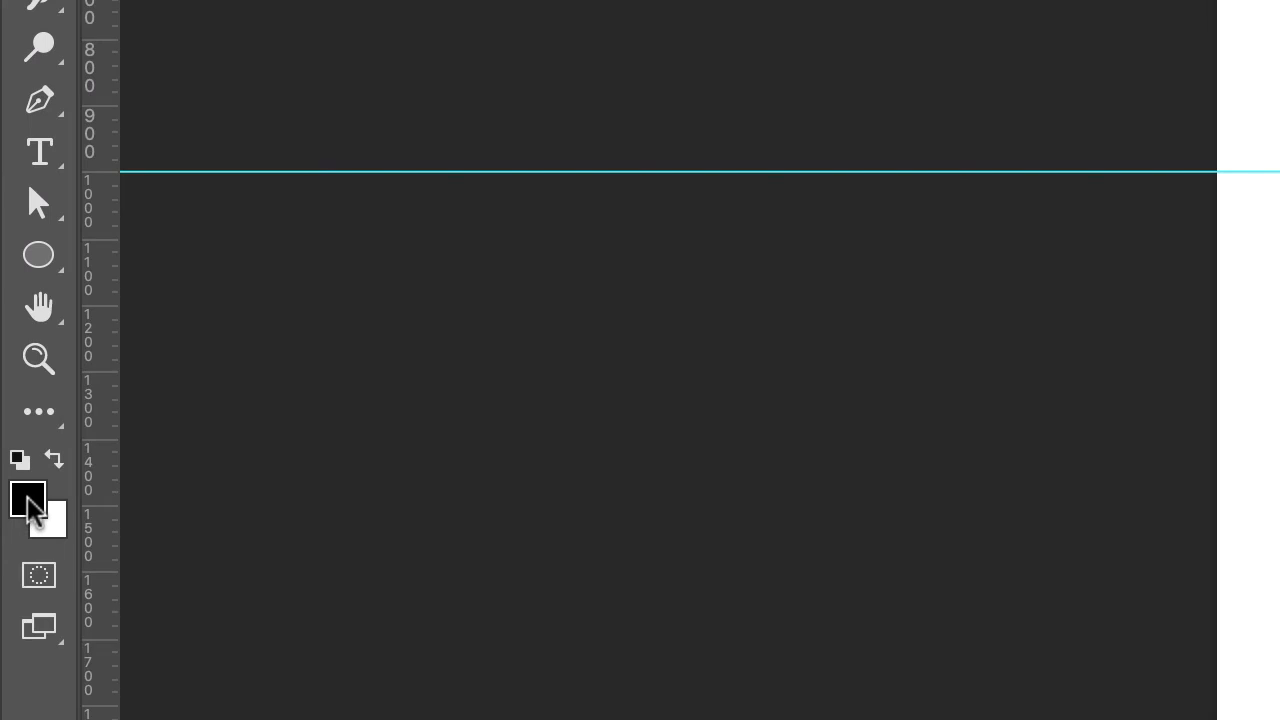
Step: Set the foreground colour to purple #8511c7 and fill the black freehand shape with it
click(27, 497)
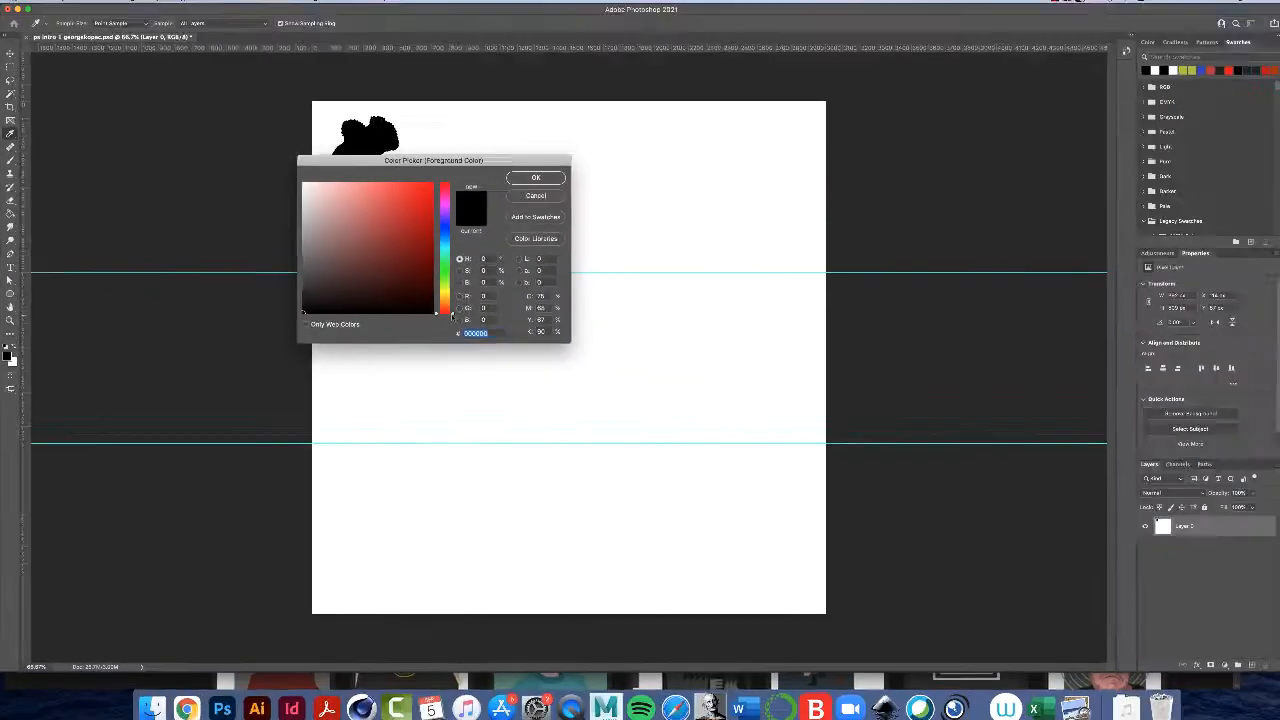
drag(451, 316, 445, 282)
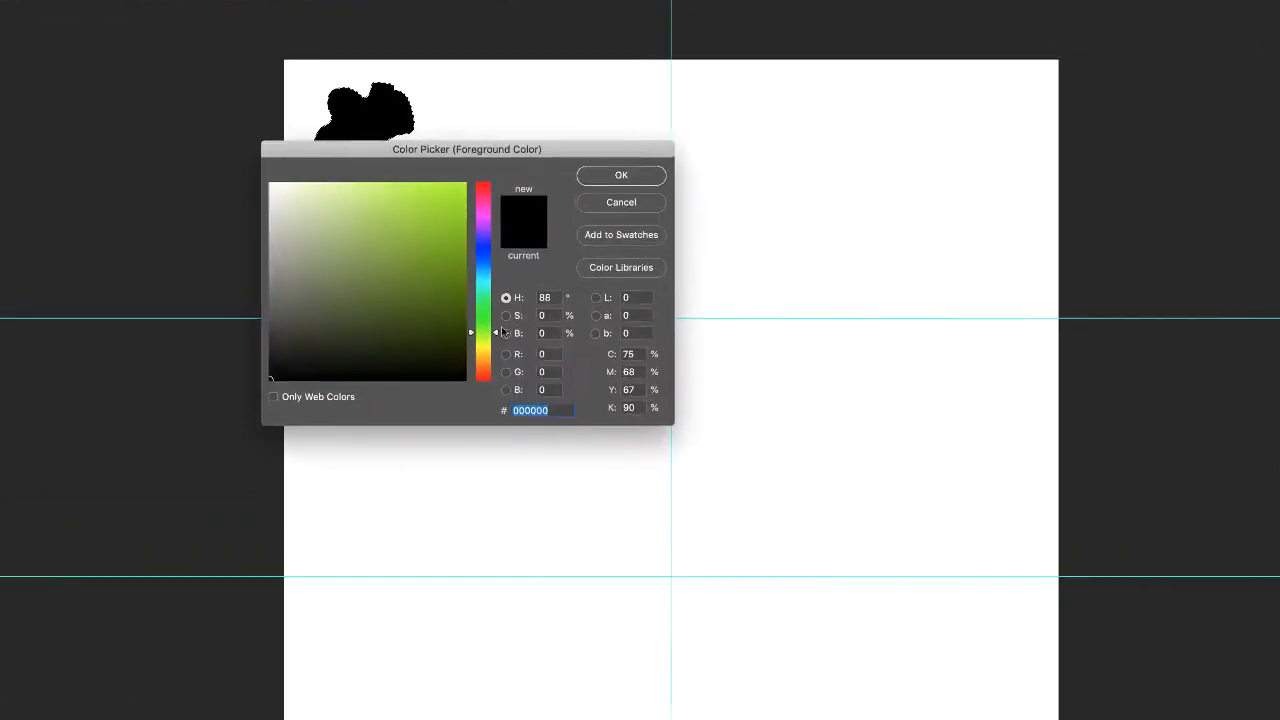
drag(502, 331, 501, 249)
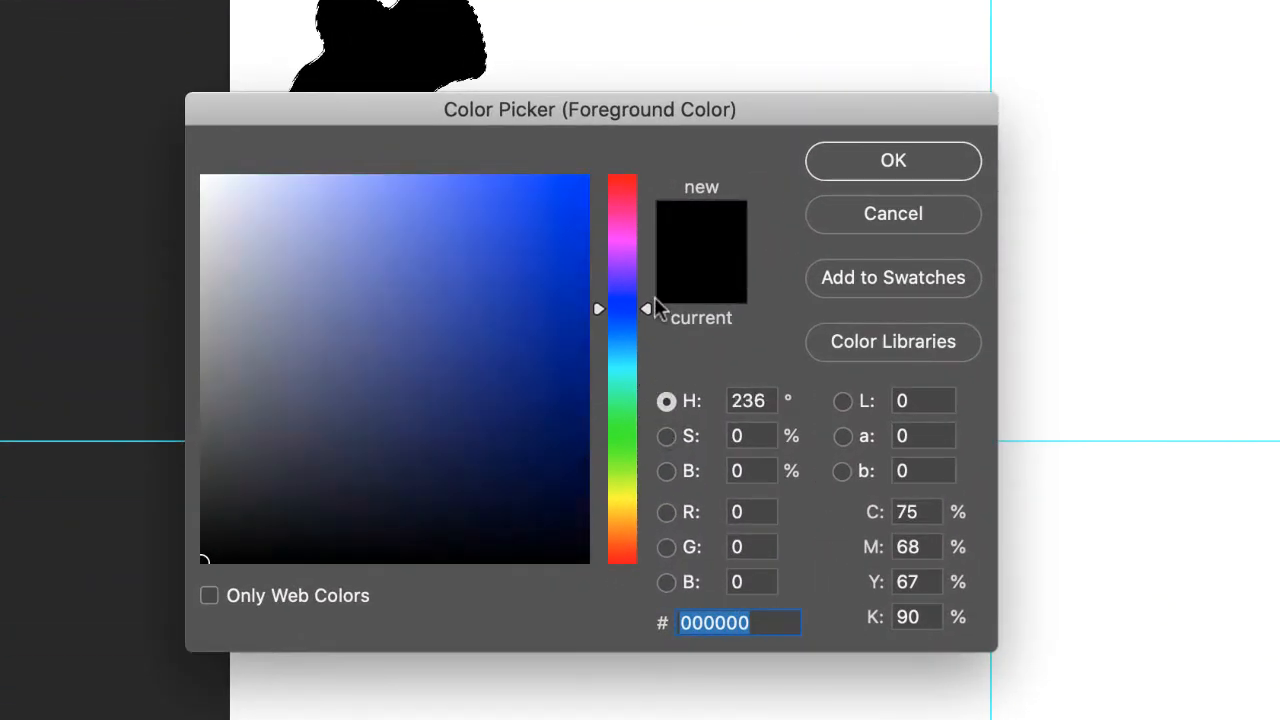
drag(654, 300, 651, 263)
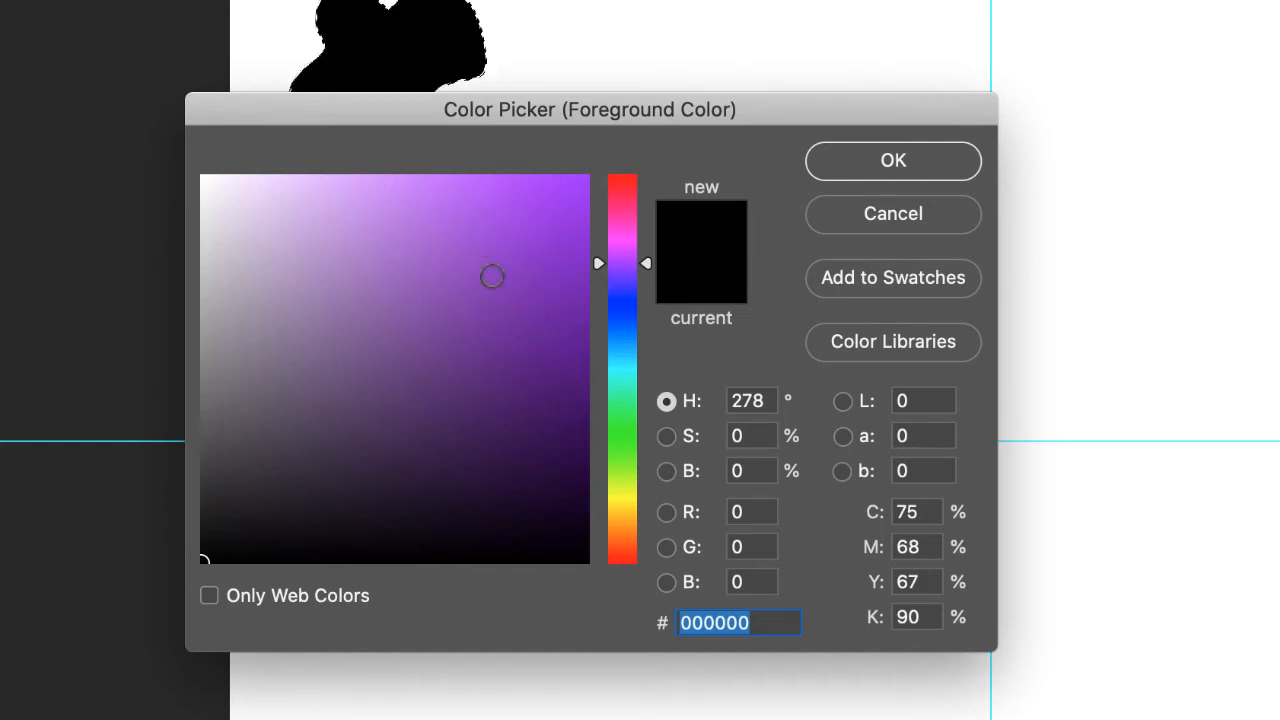
click(556, 260)
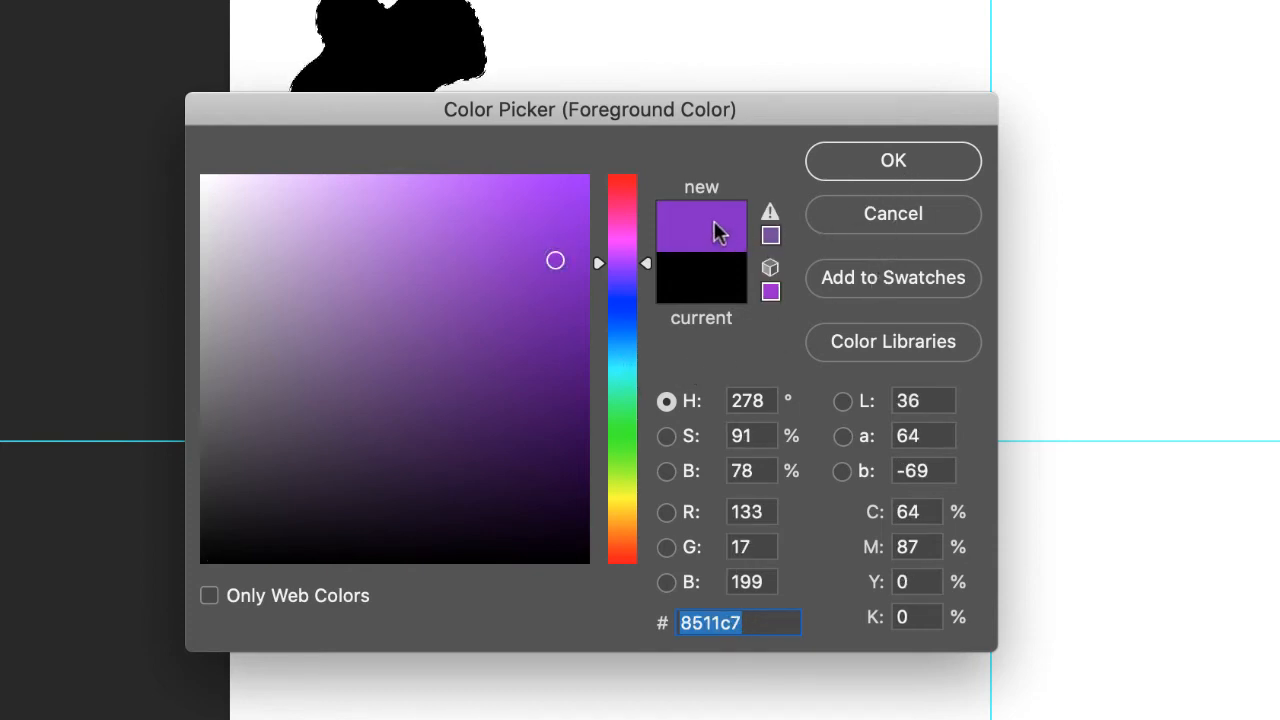
click(934, 162)
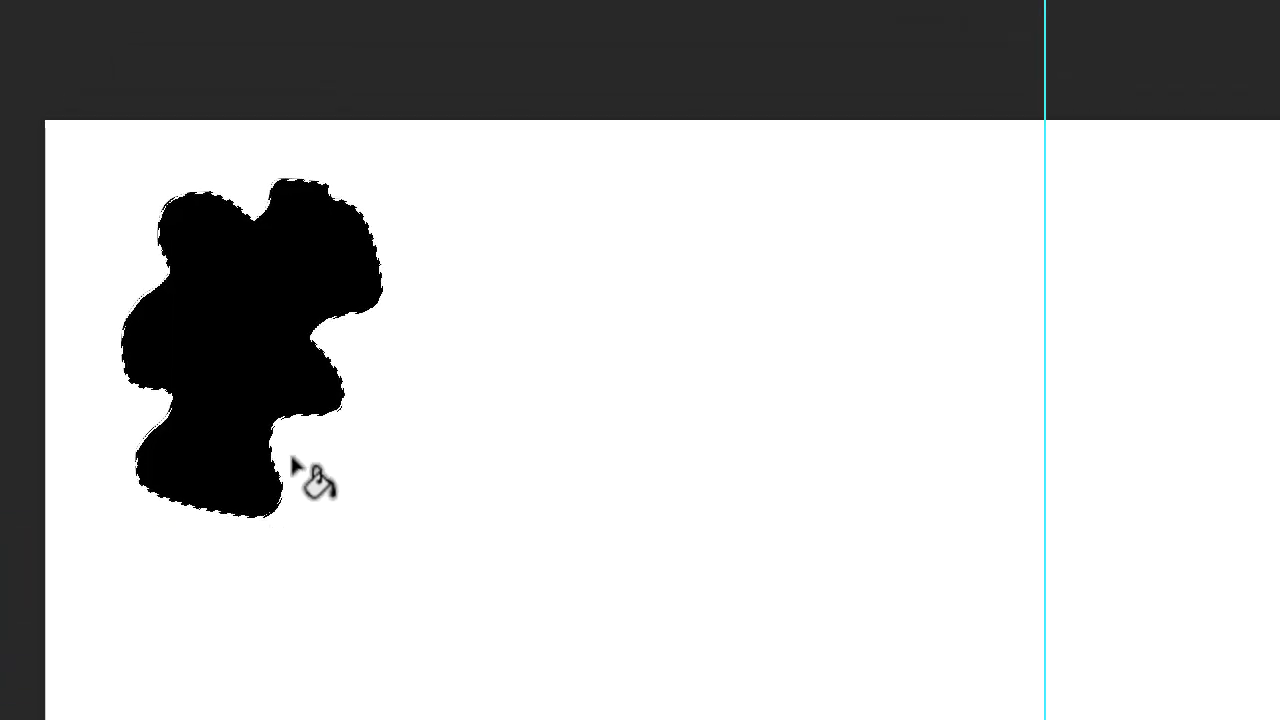
click(254, 336)
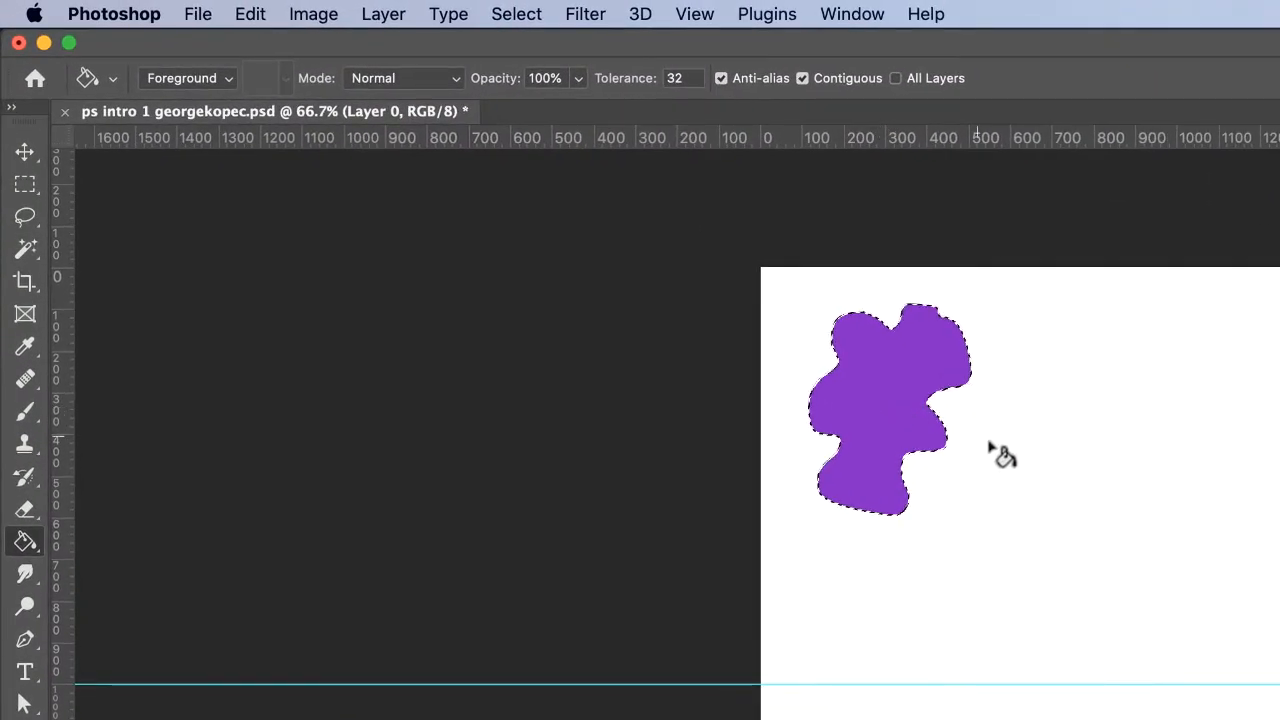
Step: Deselect the purple freehand shape
click(25, 185)
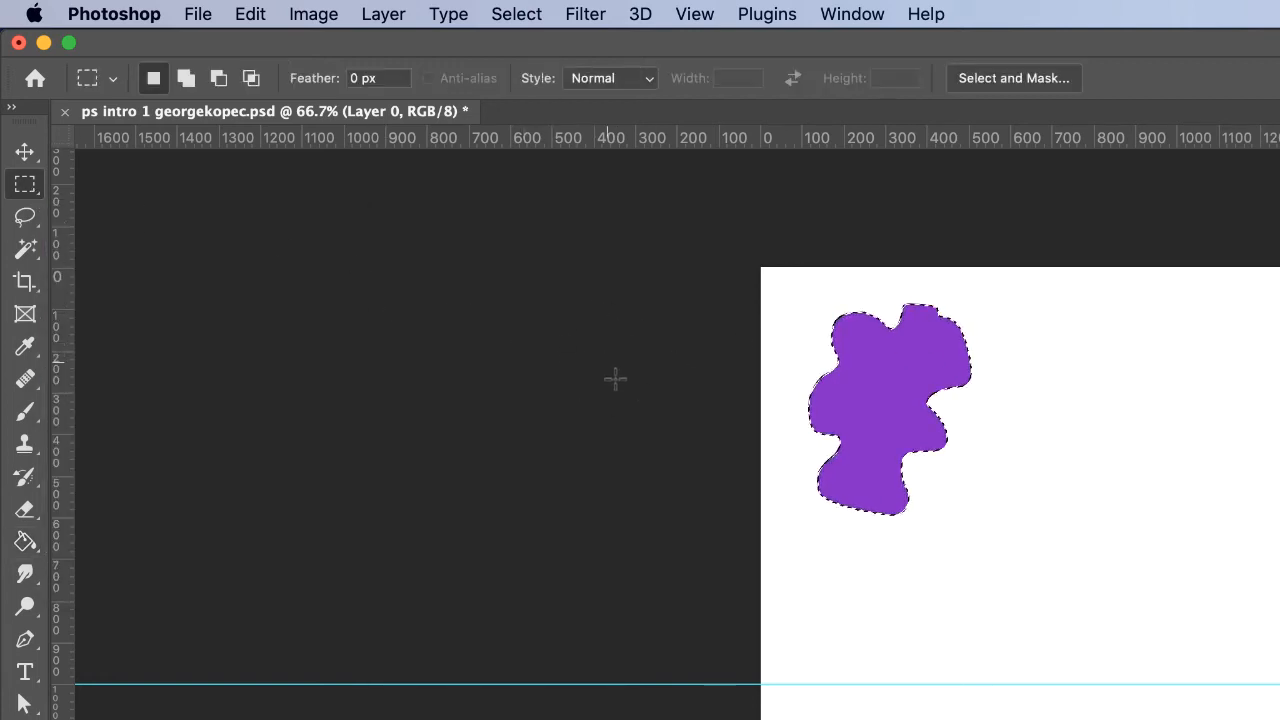
click(677, 529)
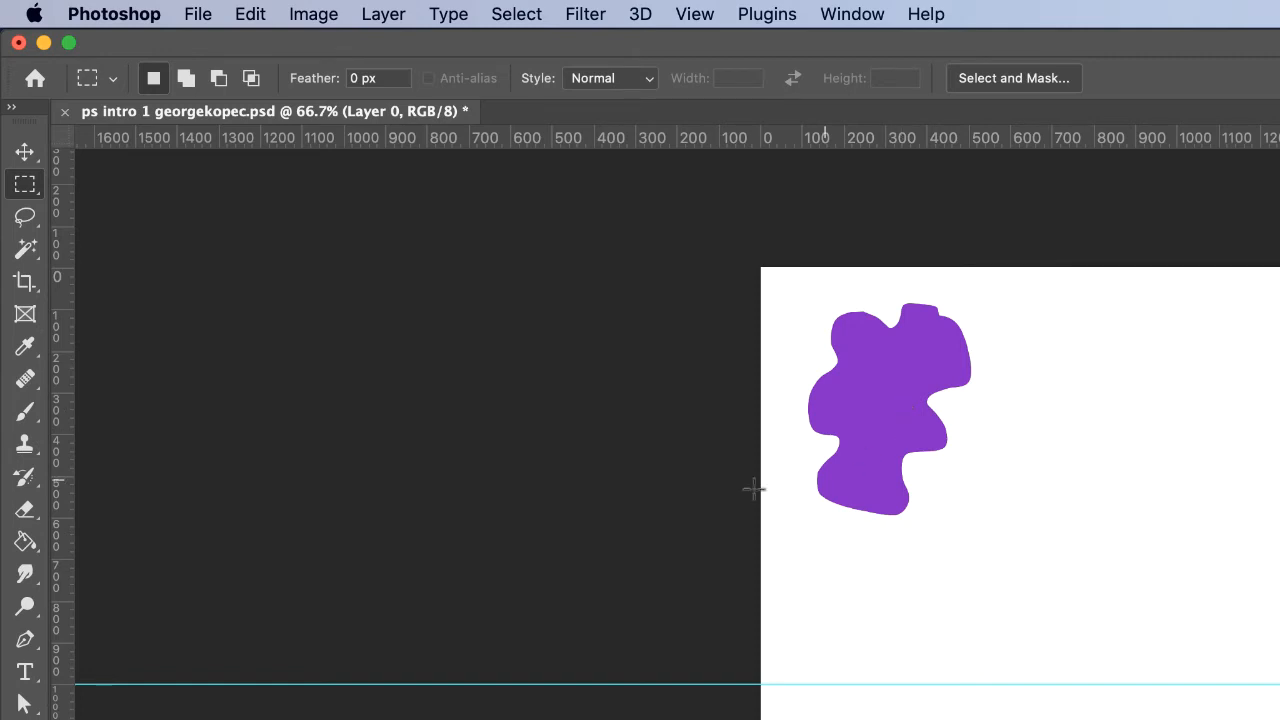
key(super+z)
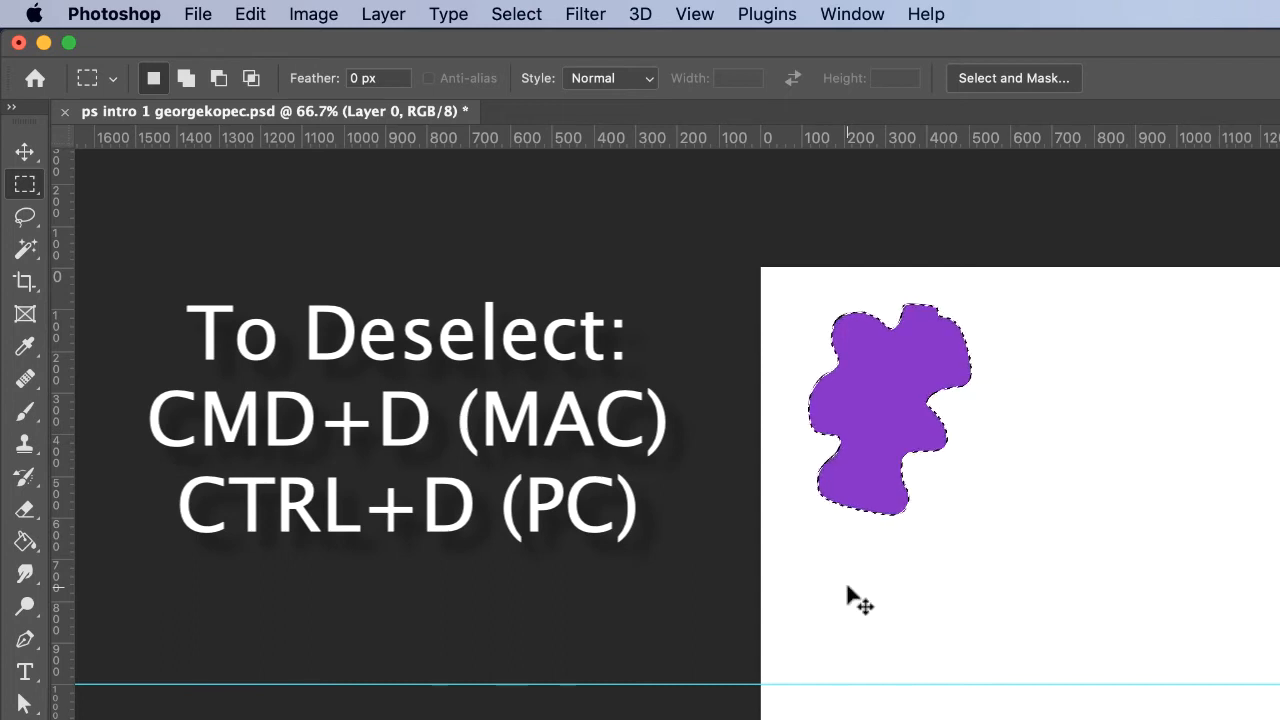
key(super+d)
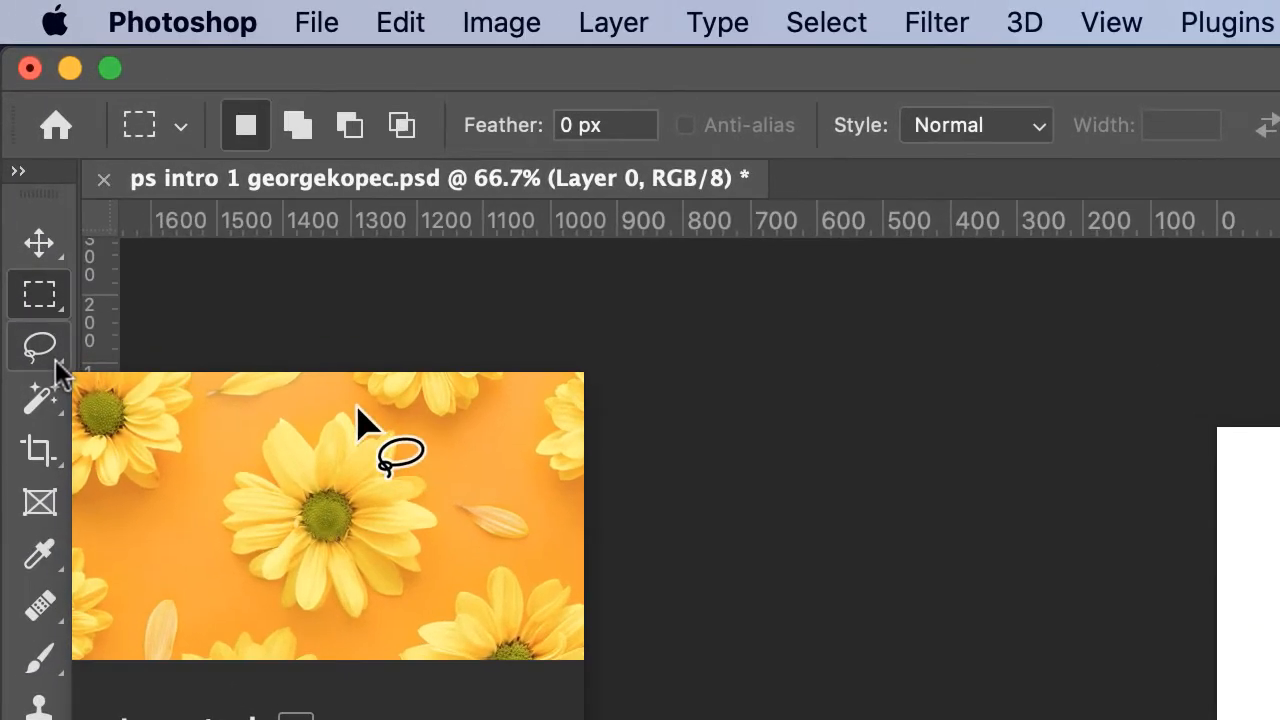
Step: Draw a closed, jagged straight-edged selection beside the purple shape with the Polygonal Lasso Tool
click(57, 366)
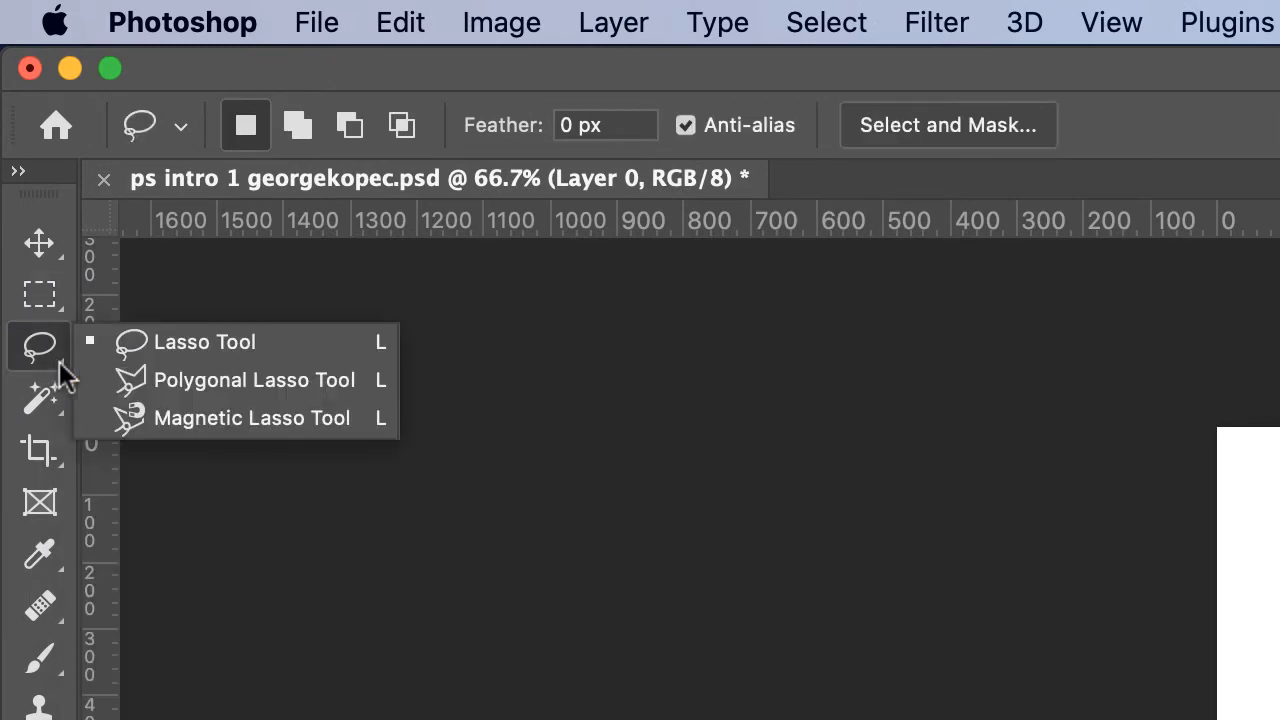
click(308, 378)
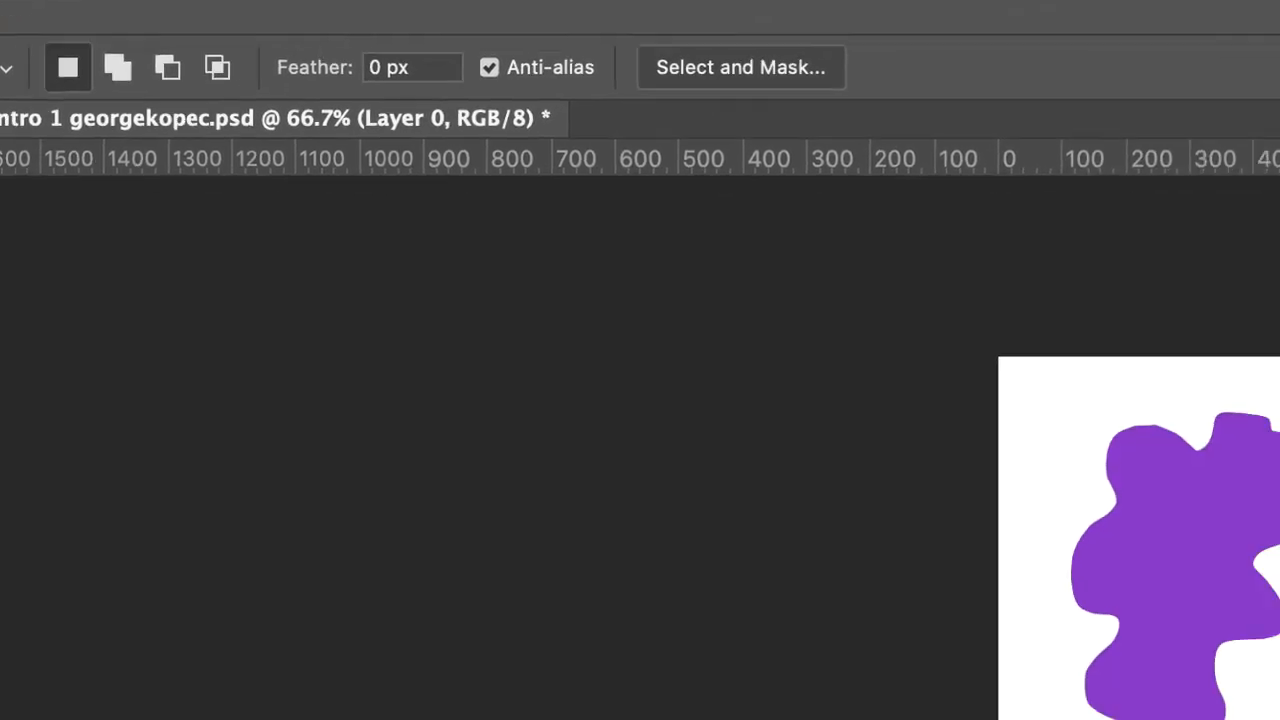
click(651, 250)
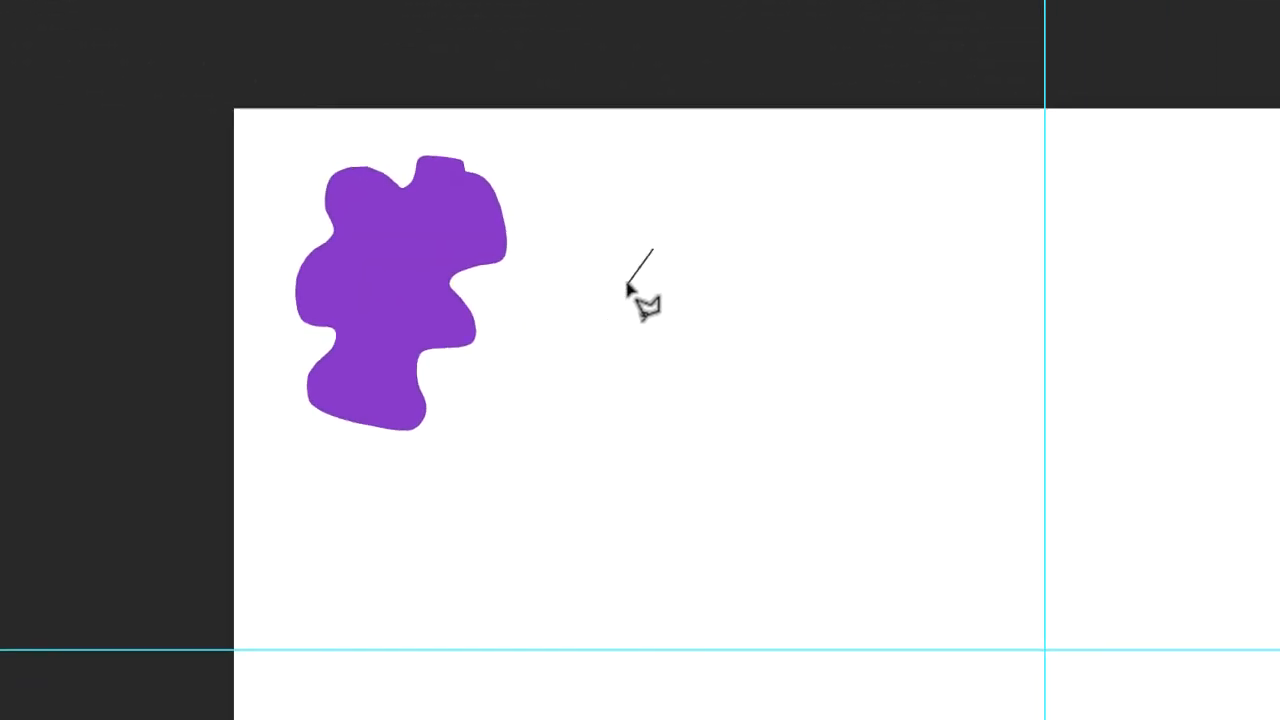
click(521, 425)
click(704, 590)
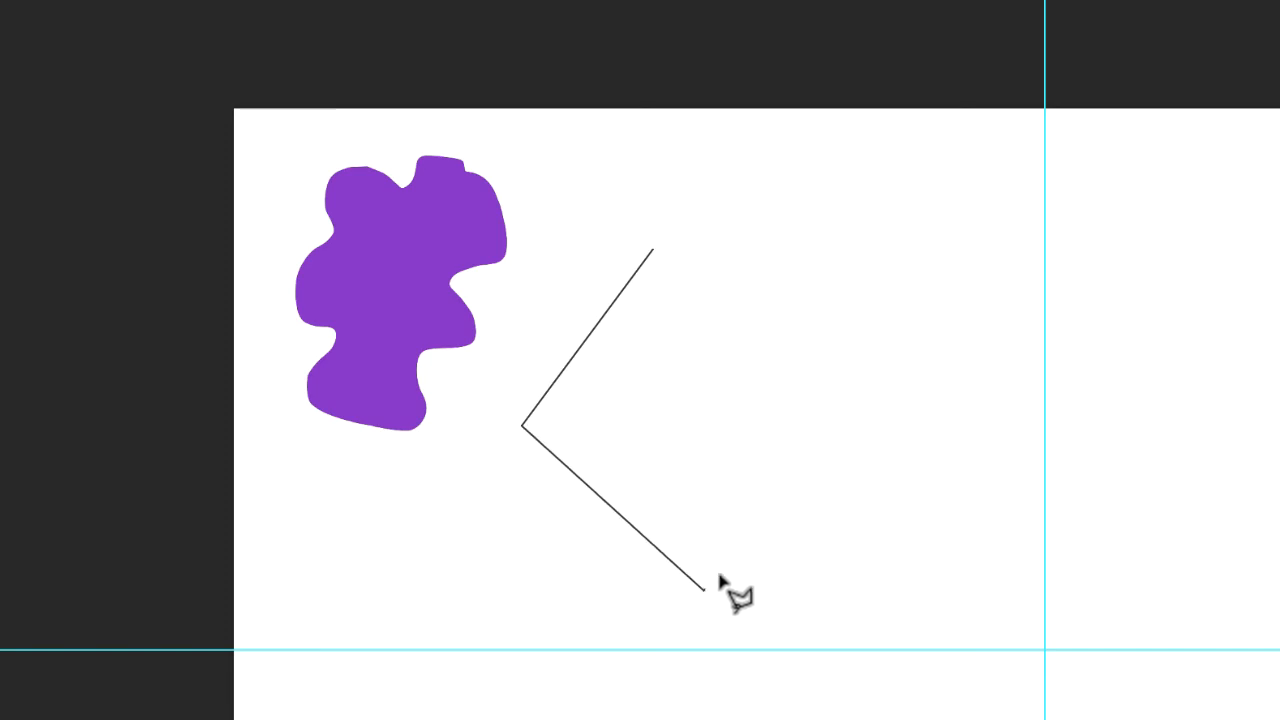
click(826, 500)
click(680, 470)
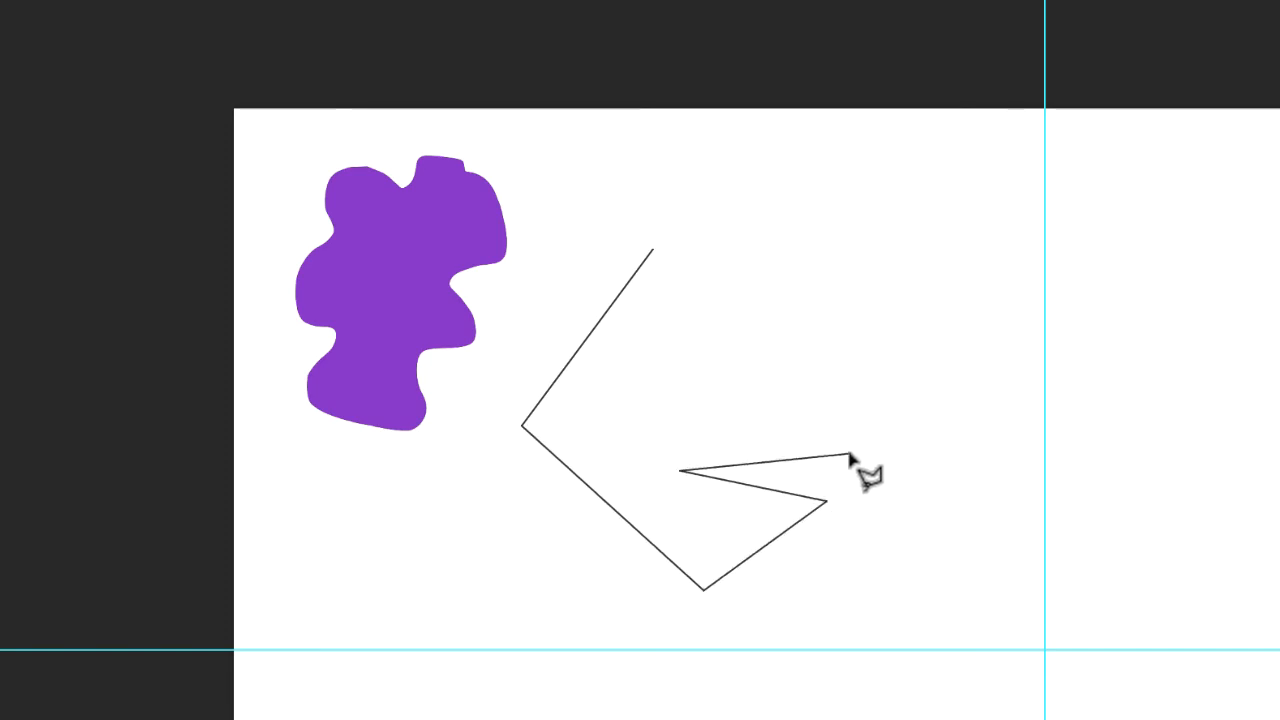
click(850, 453)
click(817, 390)
click(638, 398)
click(764, 323)
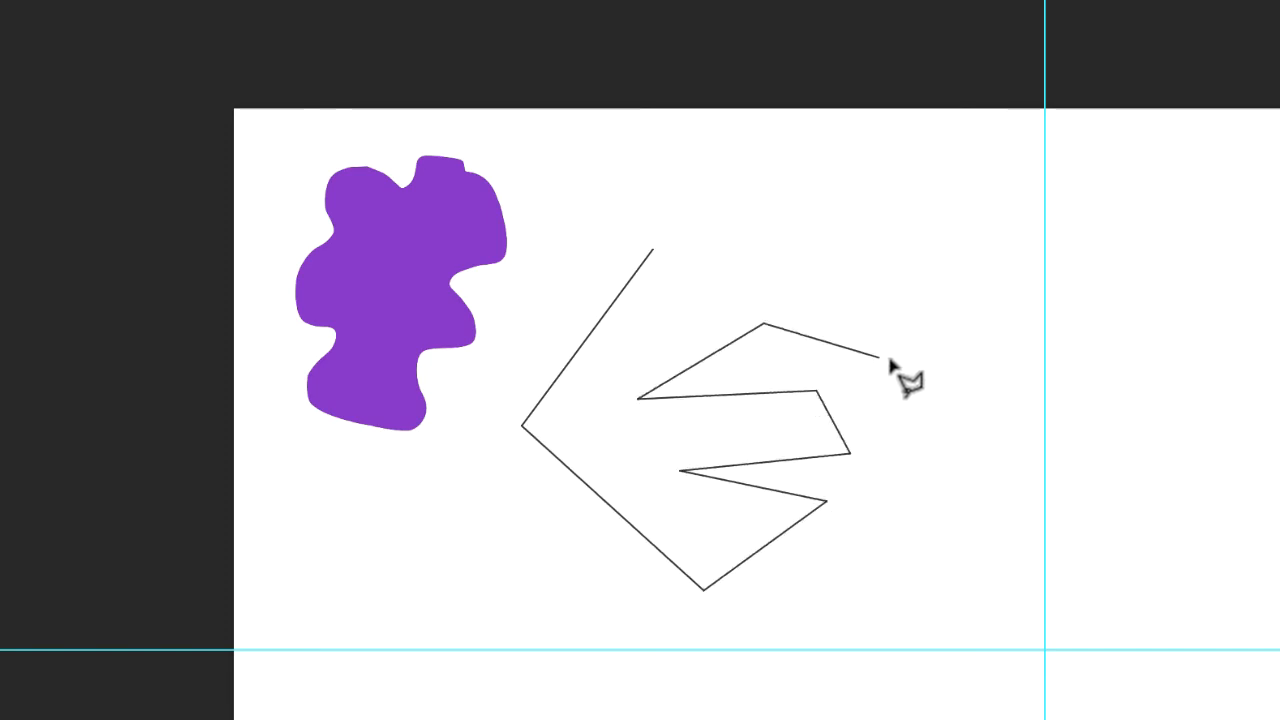
click(891, 359)
click(933, 273)
click(904, 193)
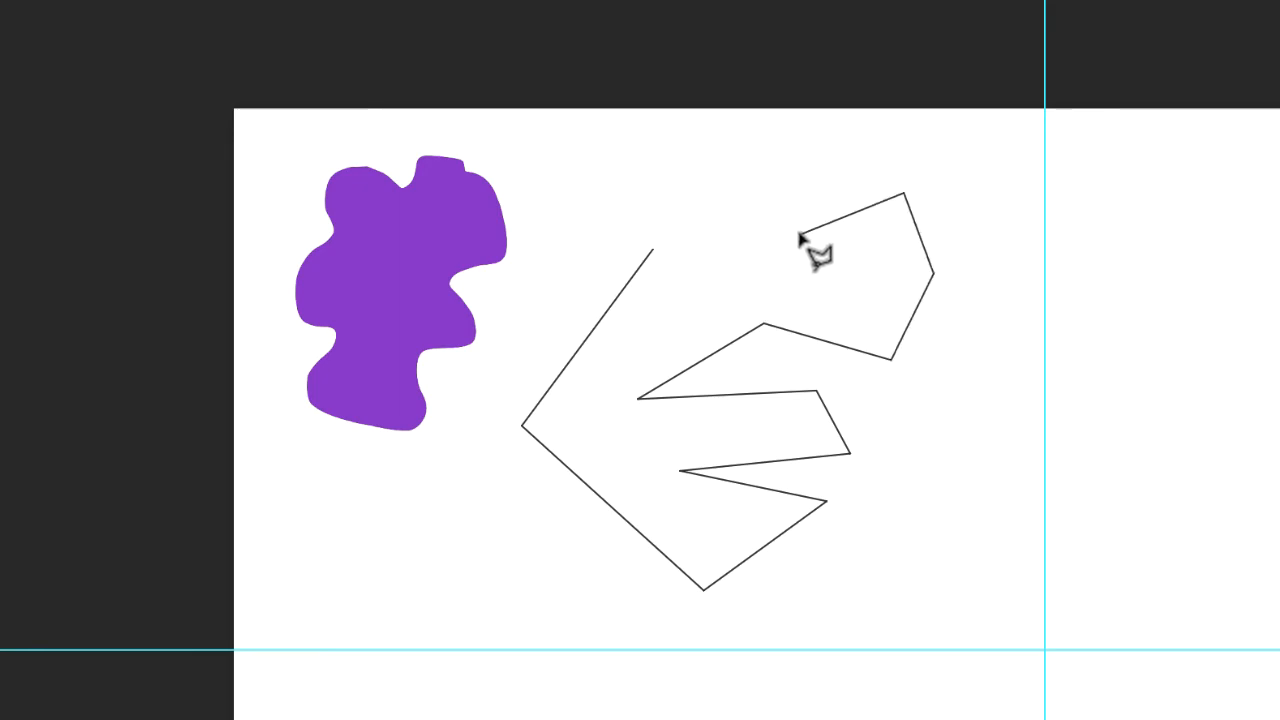
click(802, 233)
click(750, 163)
click(680, 239)
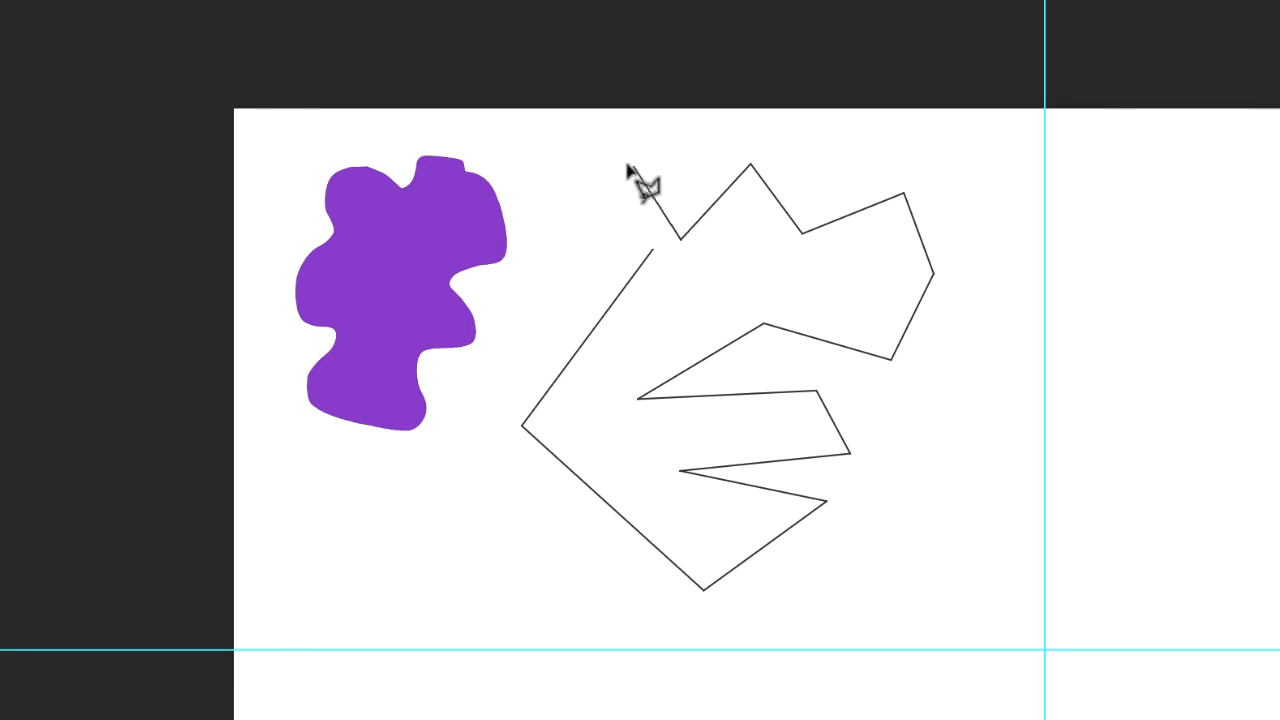
double_click(629, 169)
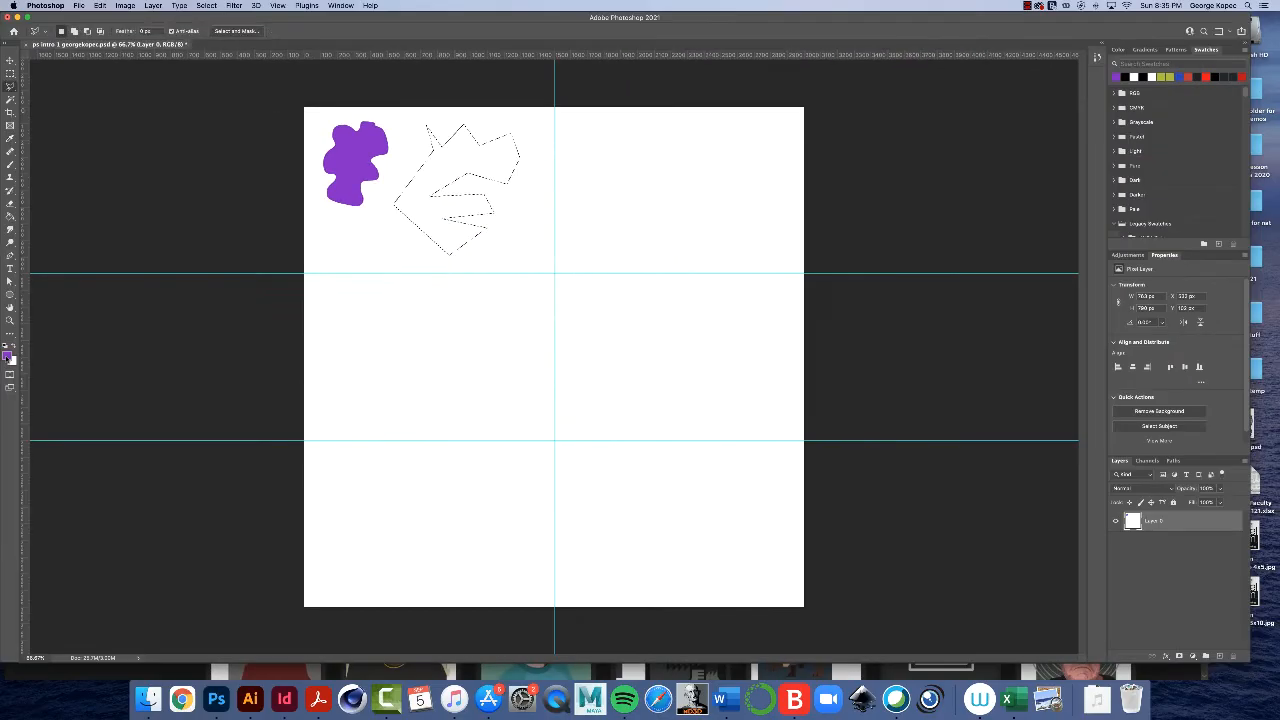
Step: Fill the polygonal selection with a golden-yellow foreground colour using the Paint Bucket and deselect it
click(10, 356)
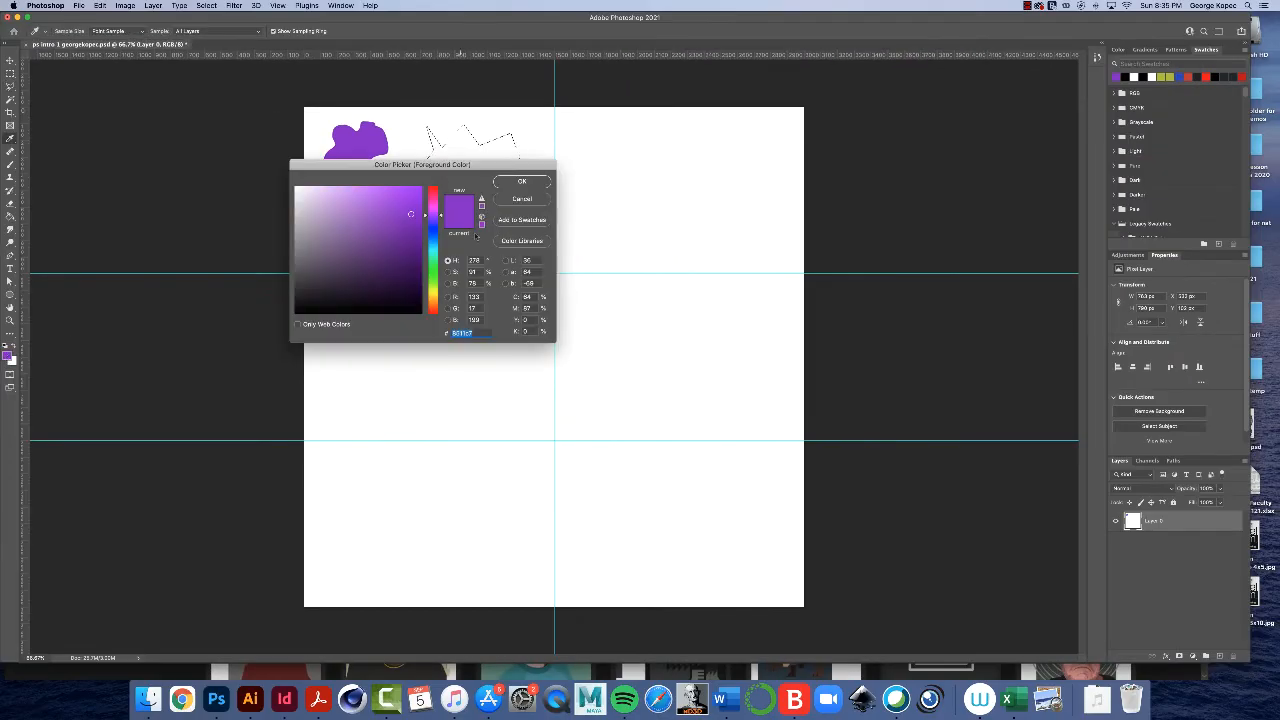
drag(440, 216, 441, 297)
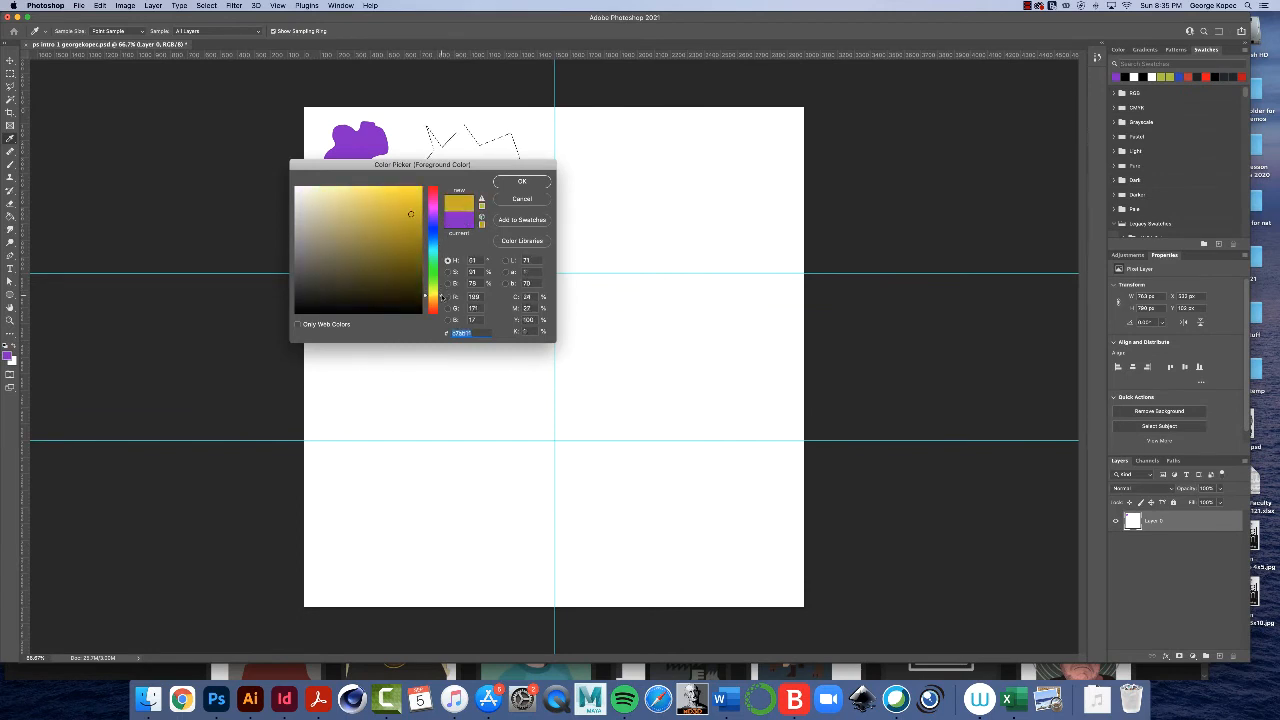
click(523, 182)
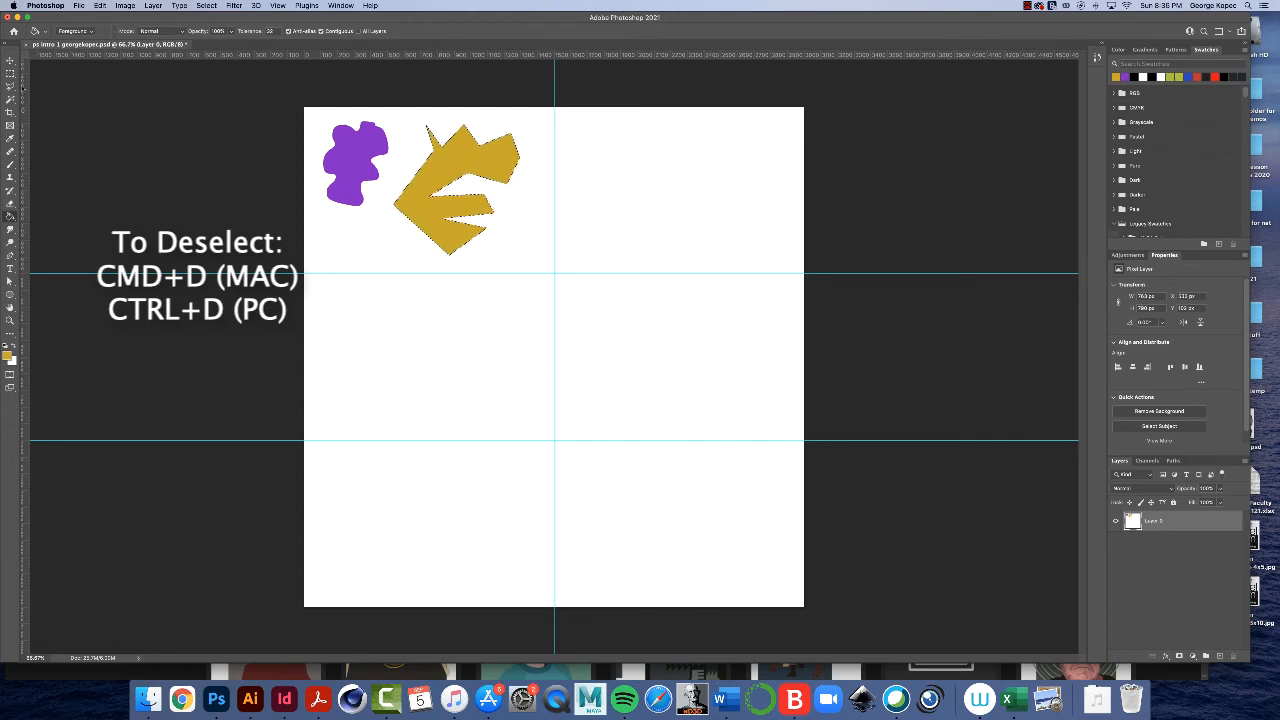
click(10, 75)
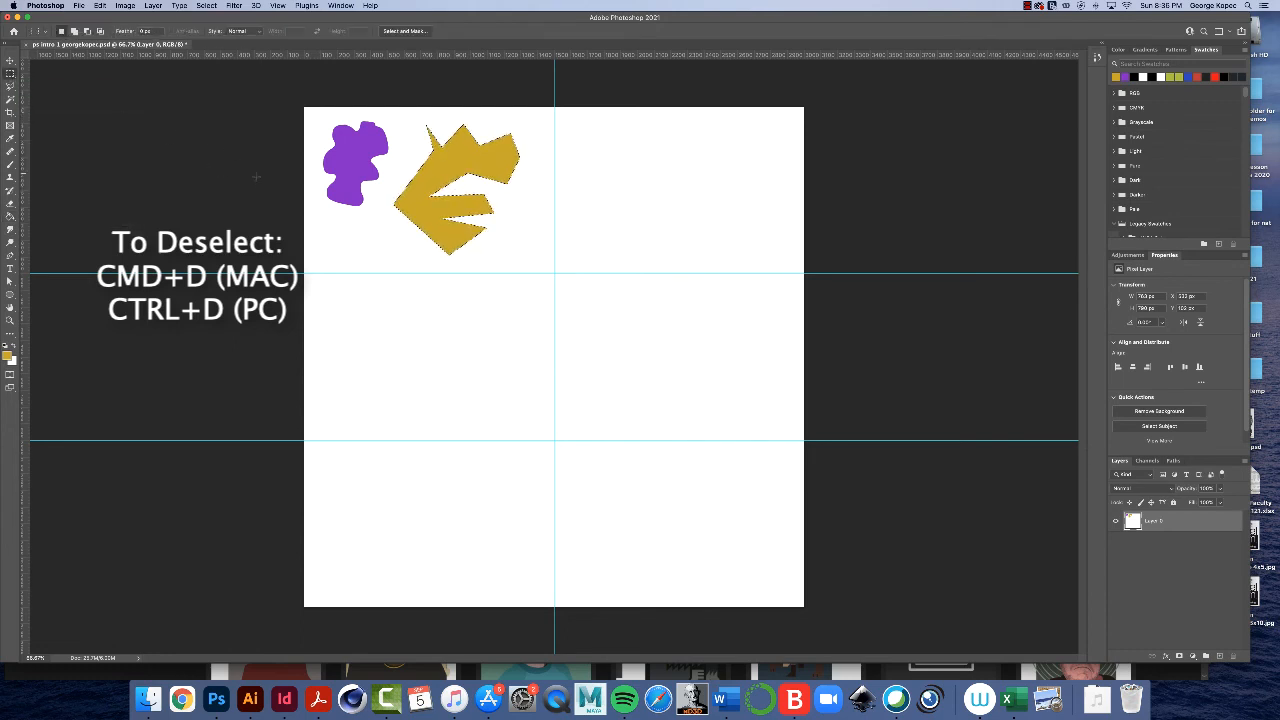
key(super+d)
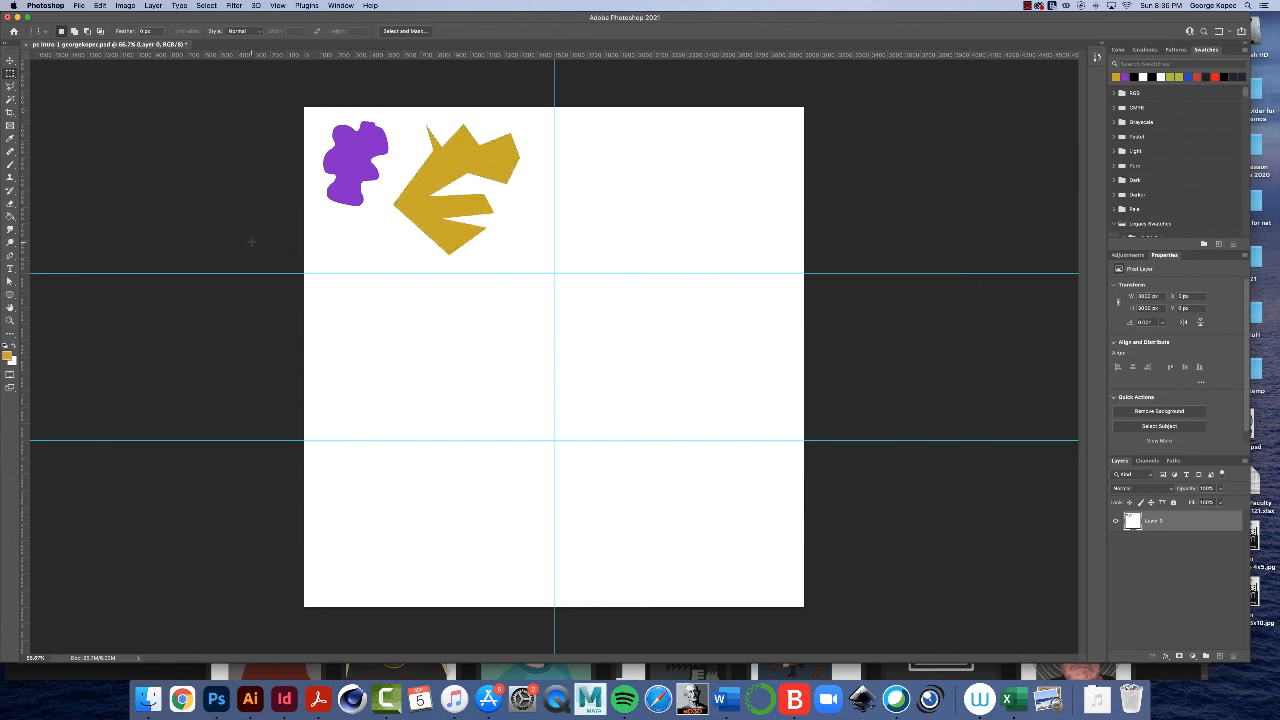
Step: Try filling the white canvas with golden yellow without an active selection, undoing the fill each time
drag(10, 213, 75, 245)
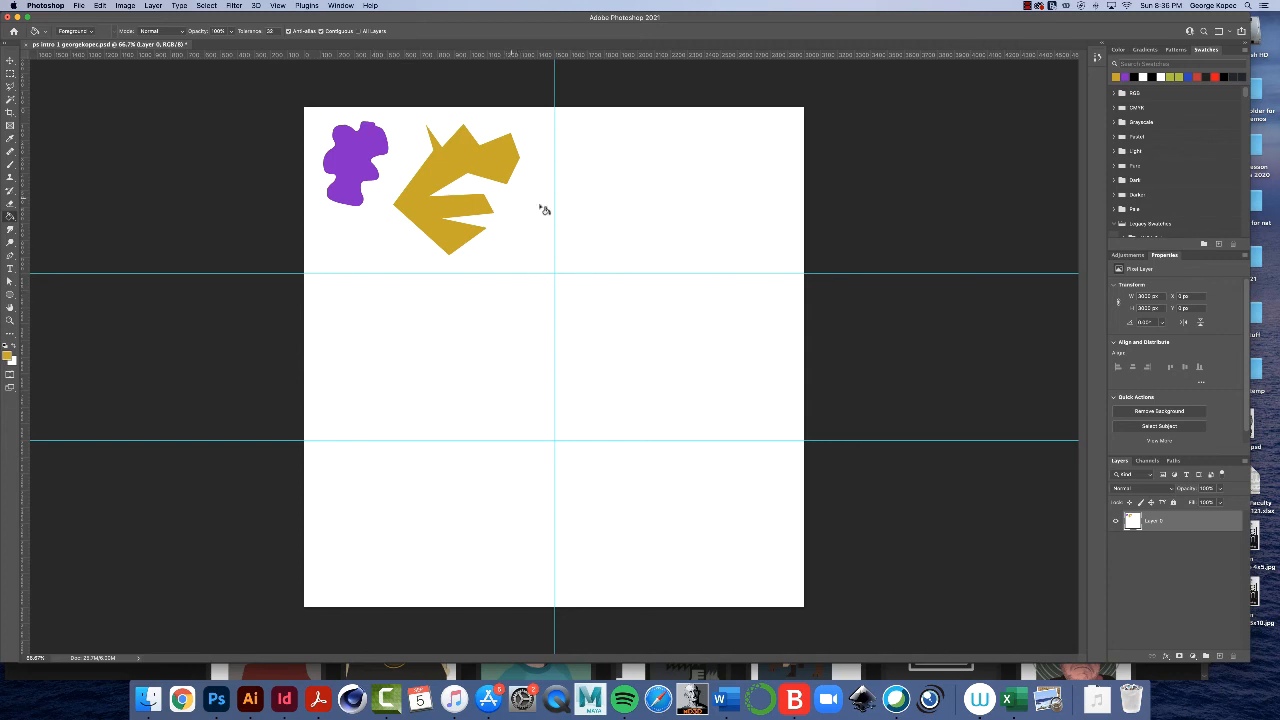
click(530, 339)
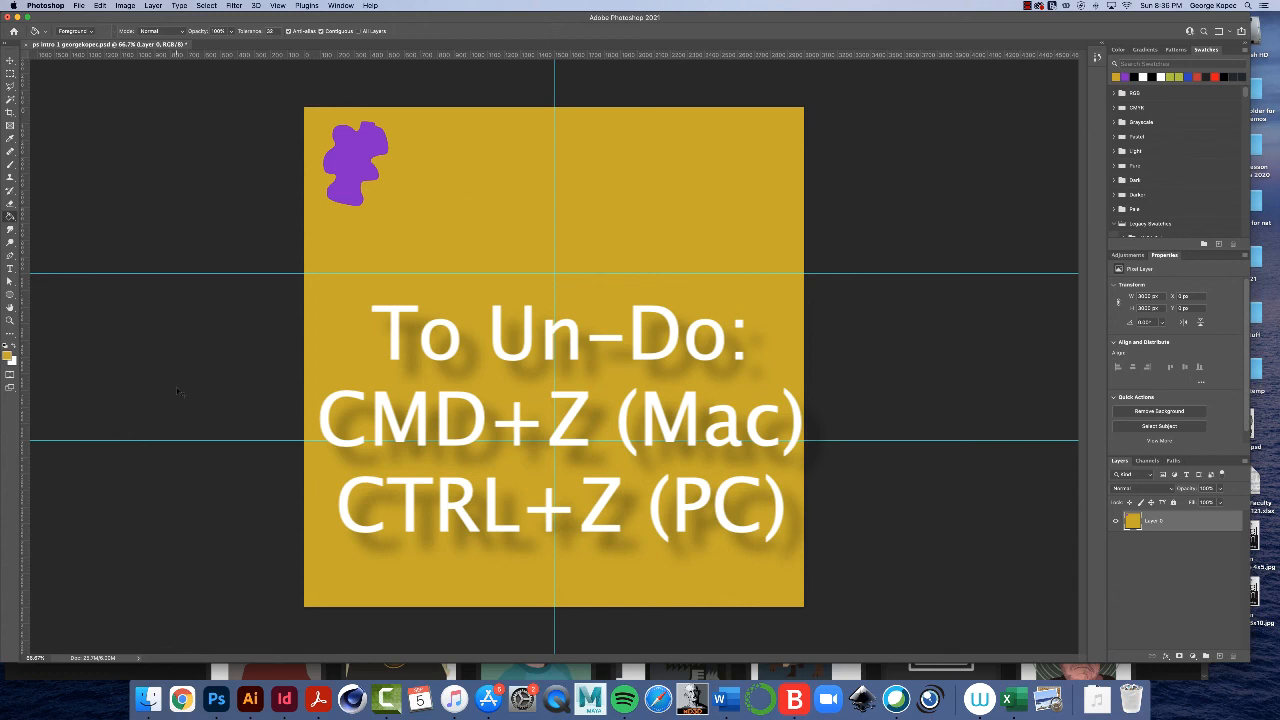
key(super+z)
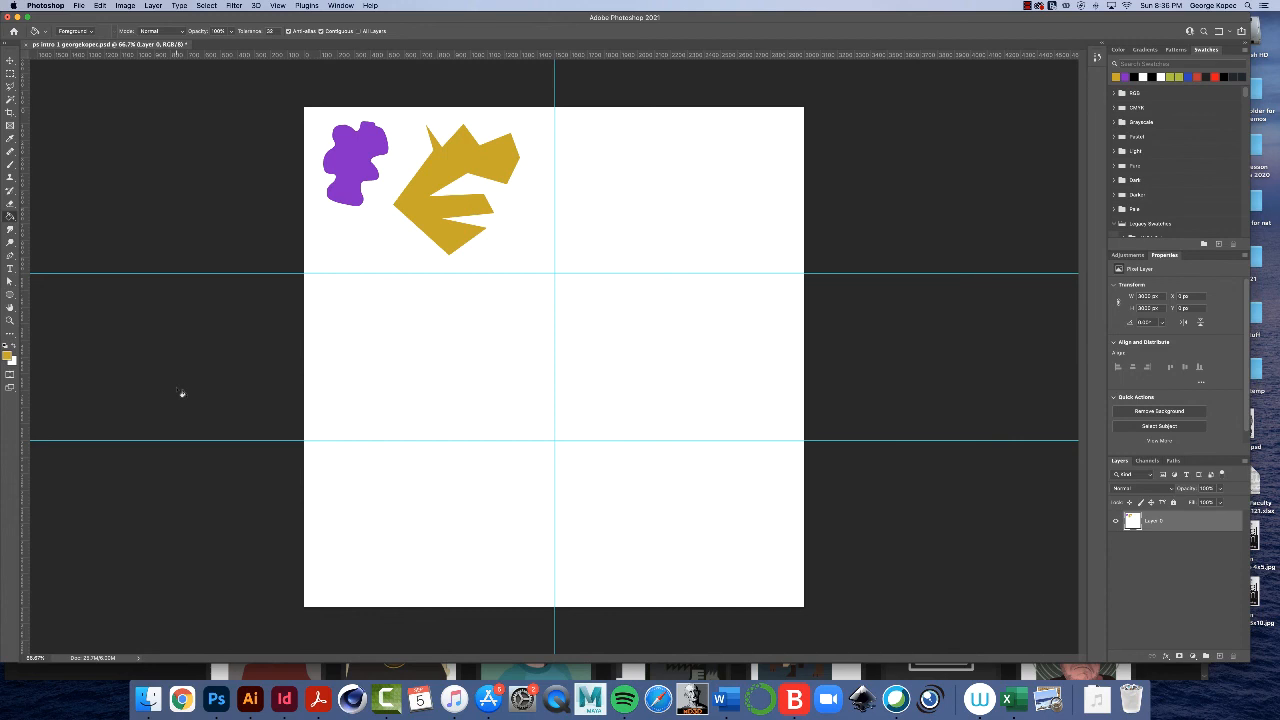
click(529, 358)
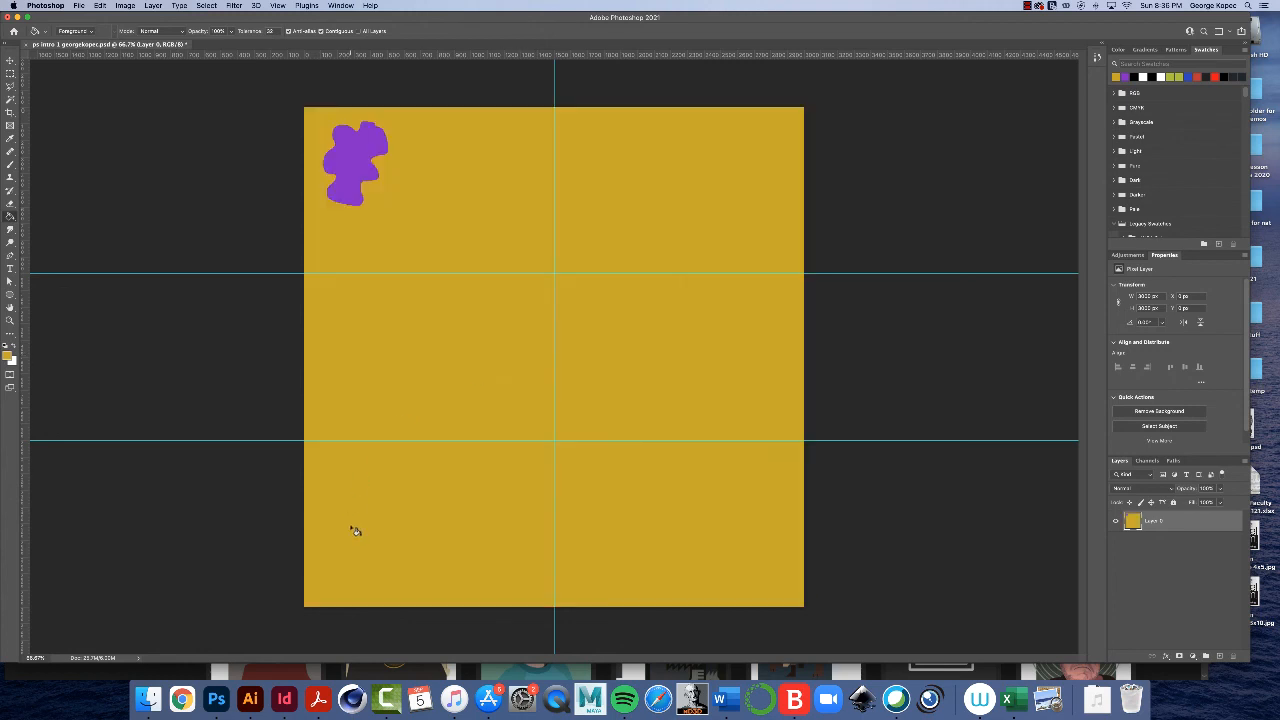
key(super+z)
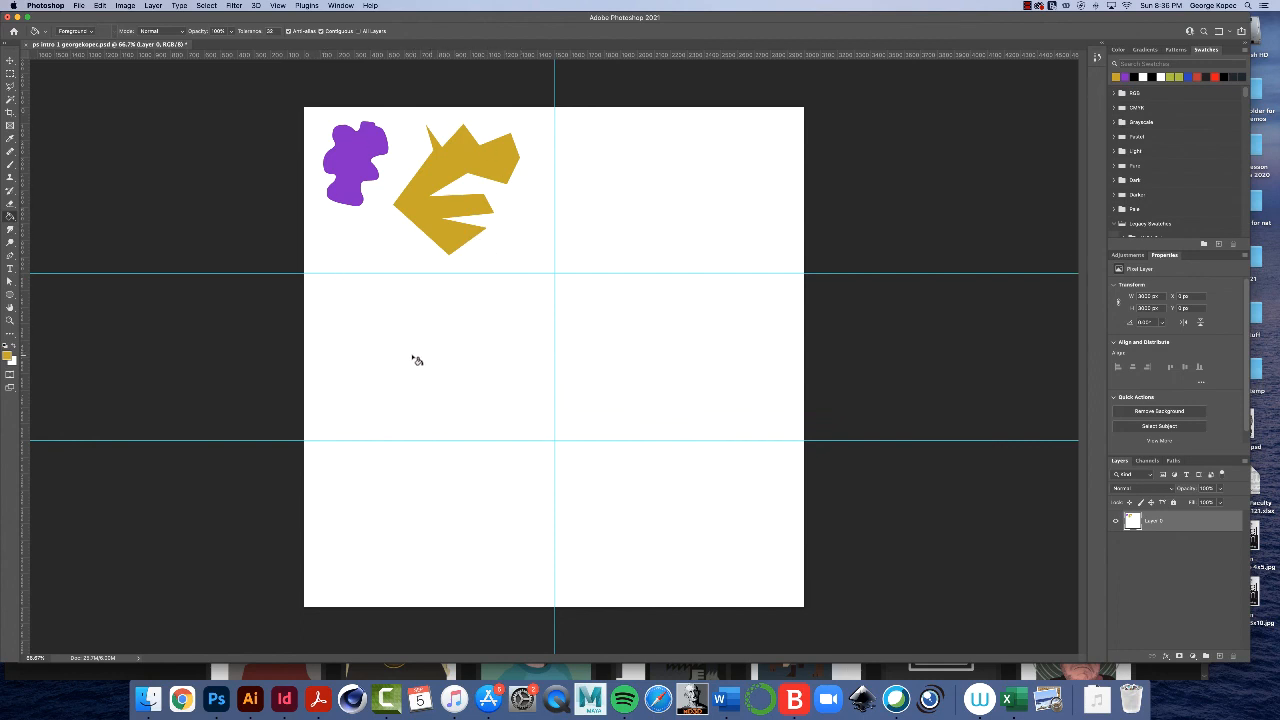
Step: Draw a polygonal selection with self-crossing edges in the canvas's middle-left section and deselect it
click(11, 87)
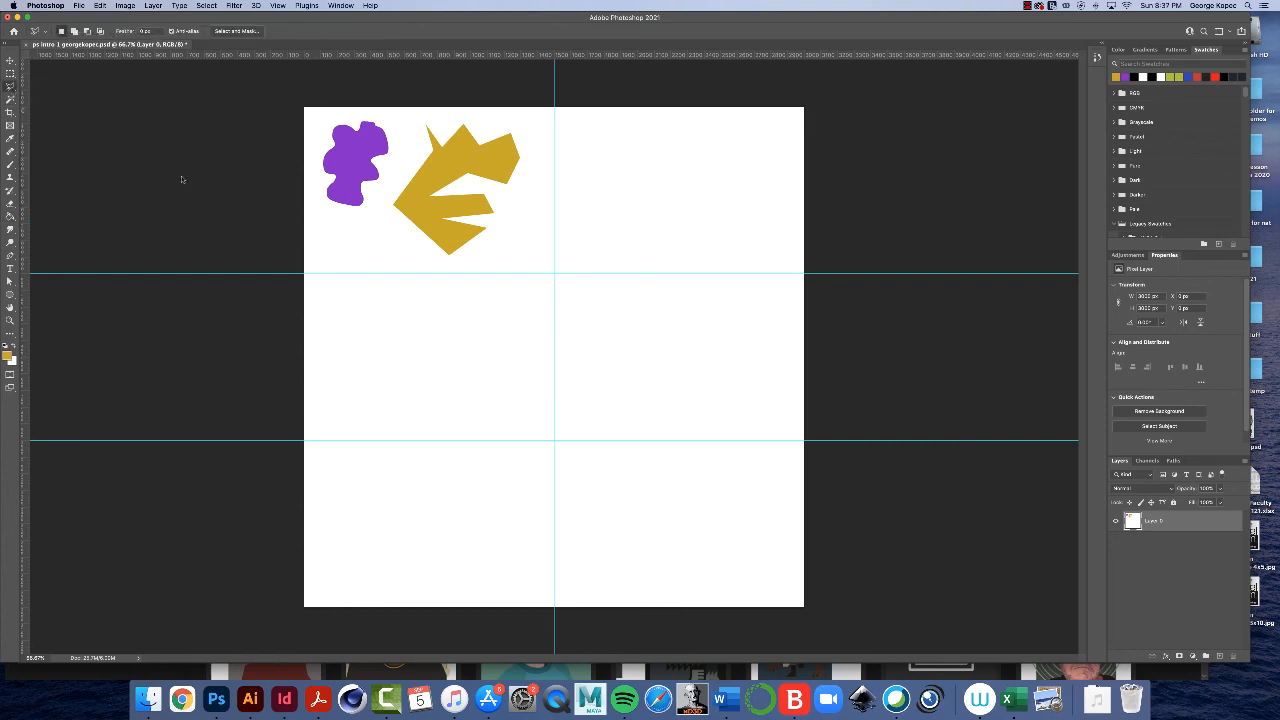
click(382, 300)
click(340, 359)
click(390, 345)
click(356, 322)
click(361, 292)
click(414, 290)
click(419, 341)
click(388, 320)
click(384, 419)
click(355, 383)
click(447, 381)
click(471, 316)
click(405, 307)
click(420, 382)
click(490, 400)
double_click(509, 354)
key(super+d)
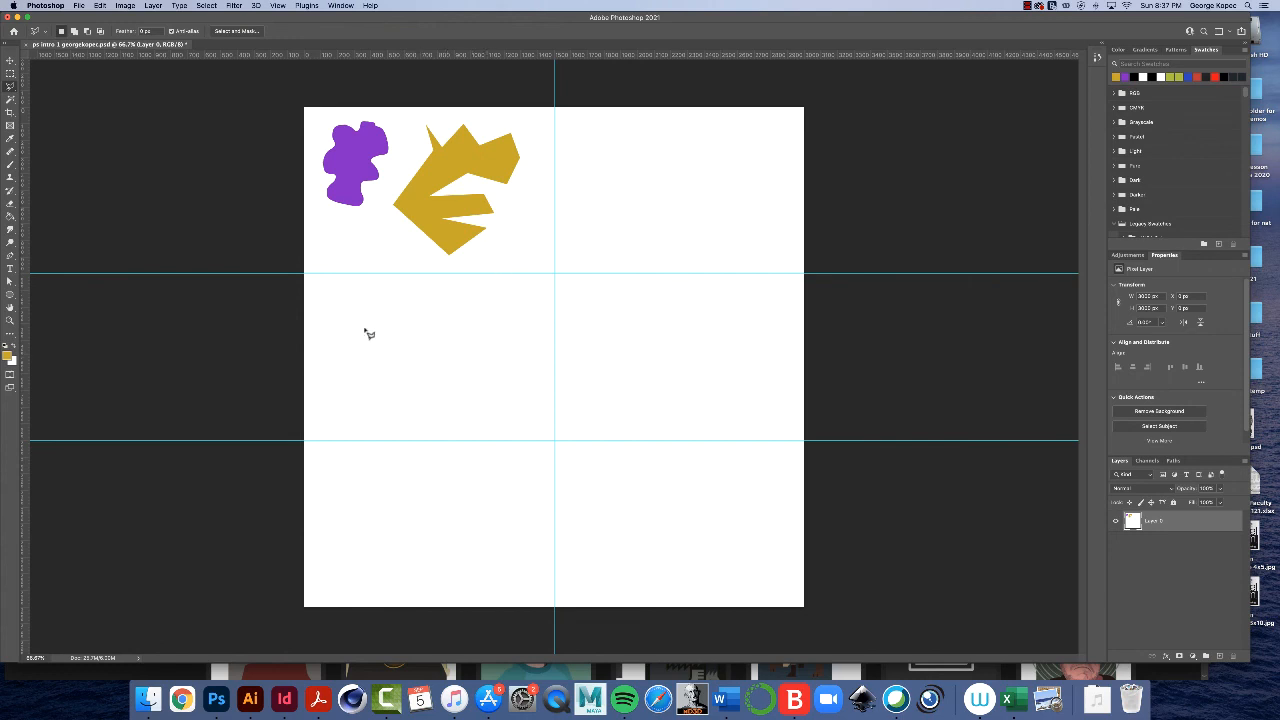